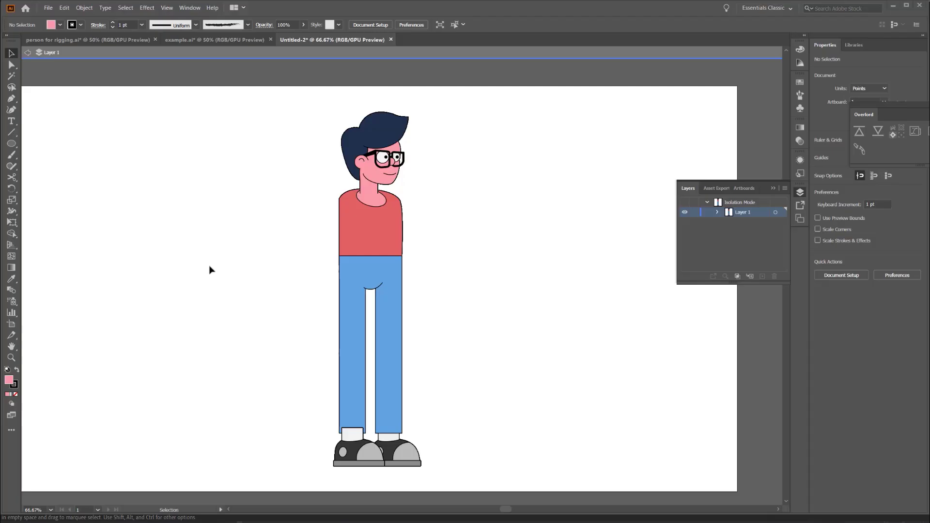
# Draw a small pink circle at the character's shoulder and drag a copy straight below
pyautogui.scroll(1, 155, 266)
pyautogui.click(14, 143)
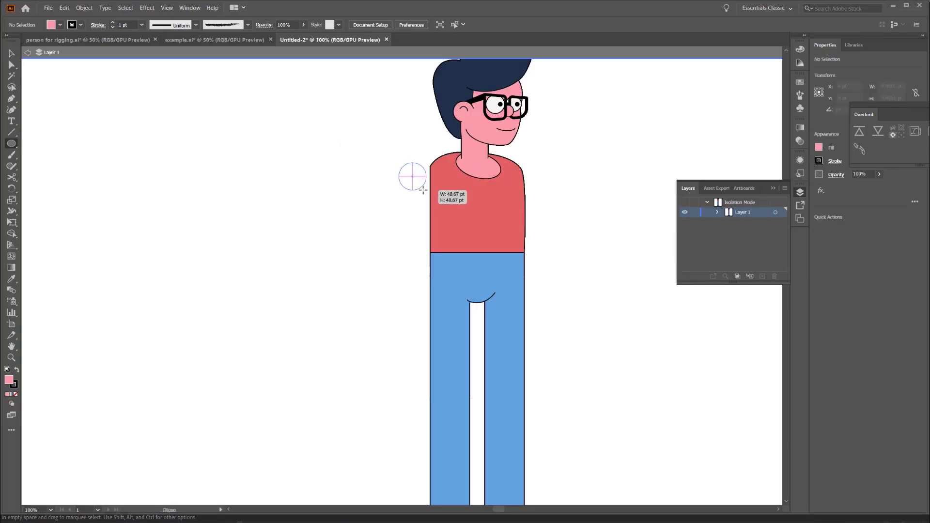
pyautogui.moveTo(422, 189); pyautogui.dragTo(420, 190)
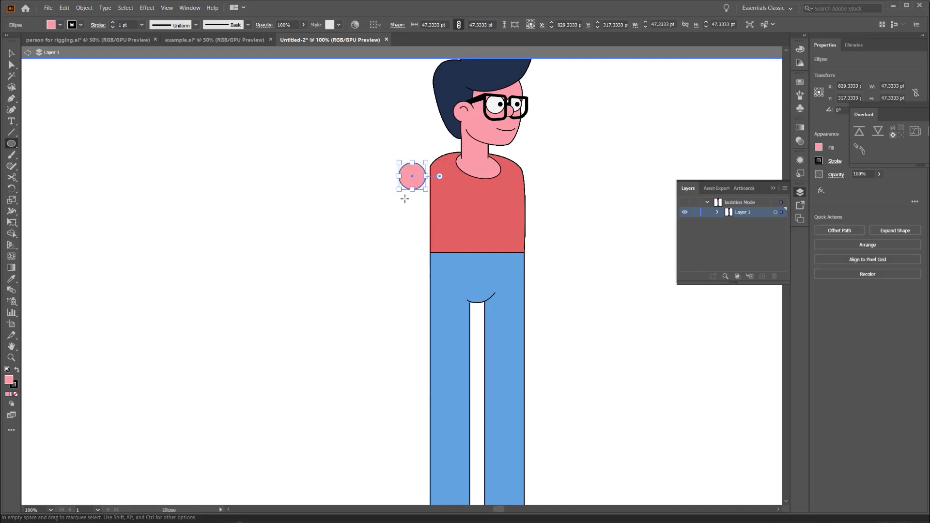
pyautogui.press('v')
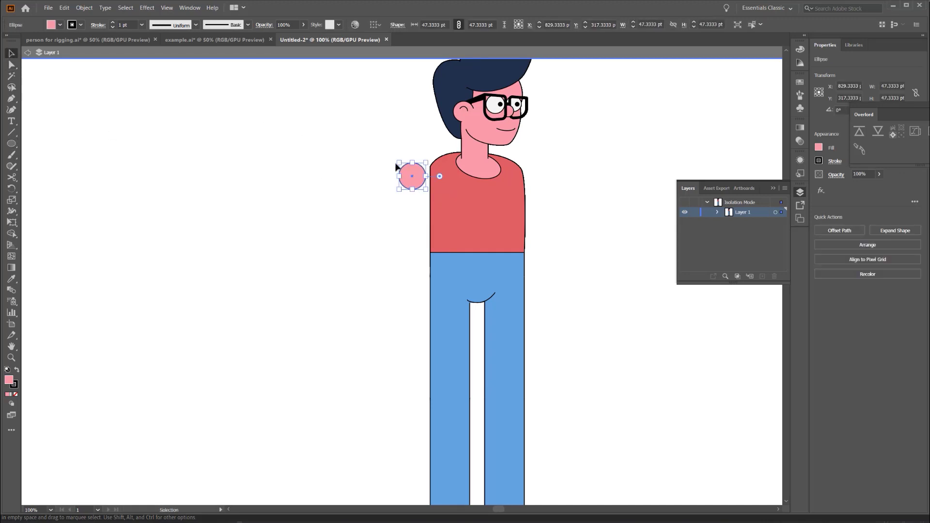
pyautogui.moveTo(418, 189); pyautogui.dragTo(412, 316)
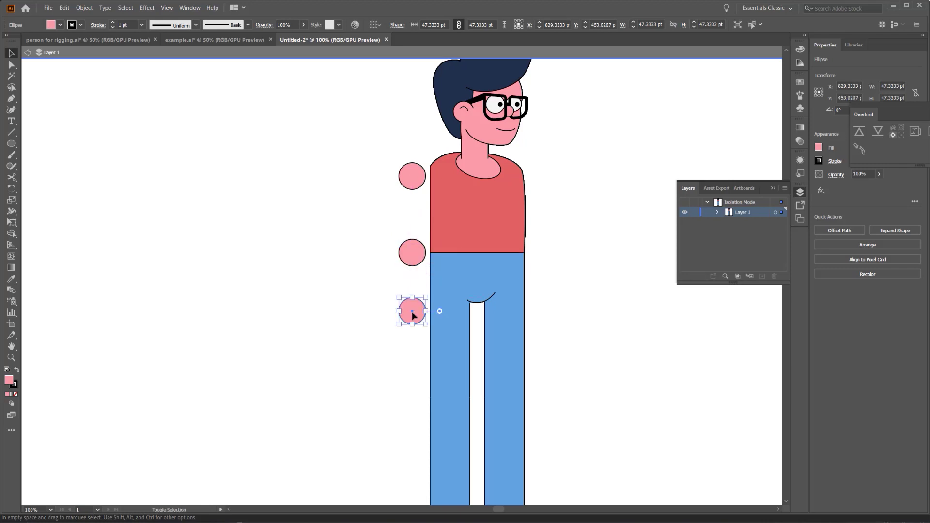
# Lower the bottom circle slightly and distribute the three circles evenly by their centres
pyautogui.click(267, 401)
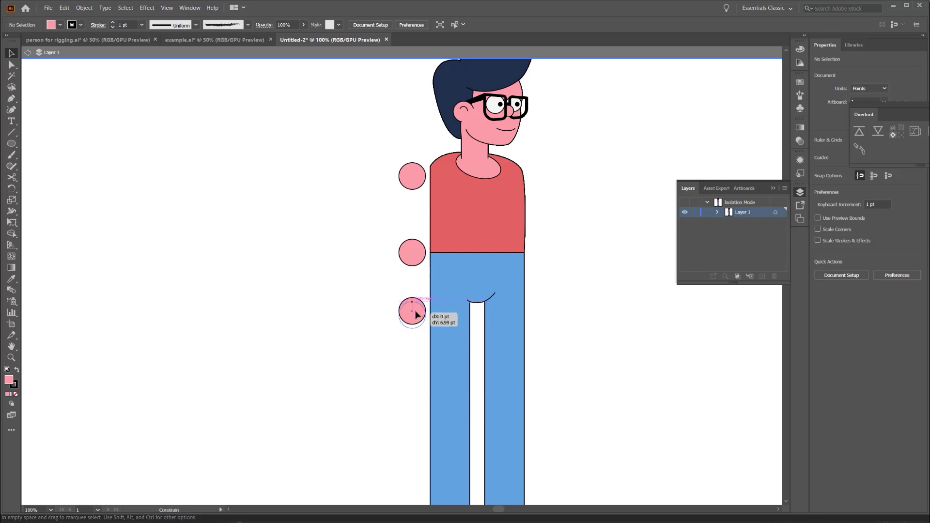
pyautogui.moveTo(417, 315); pyautogui.dragTo(430, 330)
pyautogui.click(398, 306)
pyautogui.click(915, 243)
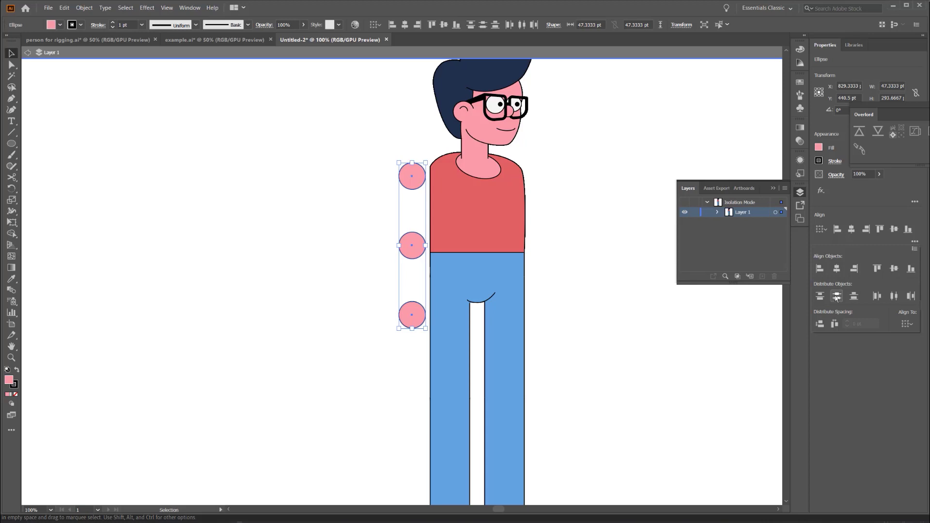
pyautogui.press('Escape')
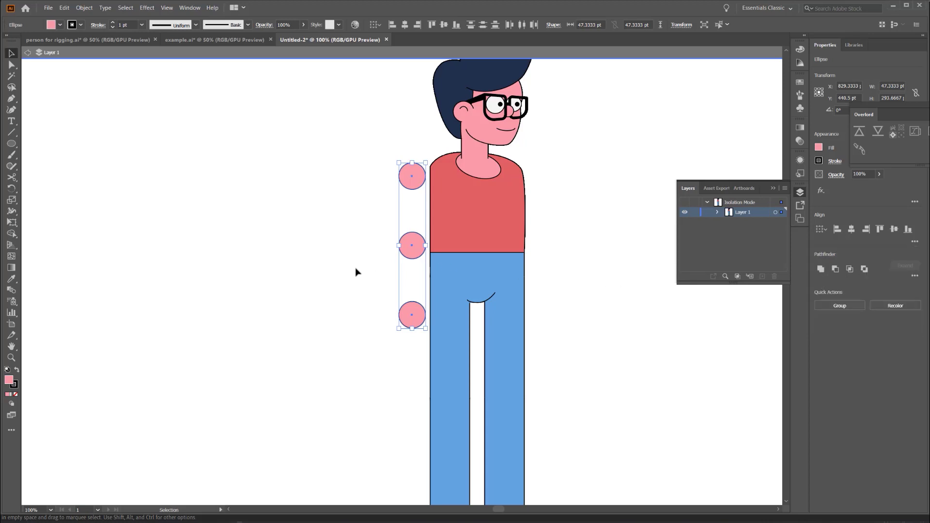
pyautogui.click(356, 272)
# Draw a Pen rectangle from the top circle to the middle circle and group them as the upper arm
pyautogui.click(416, 253)
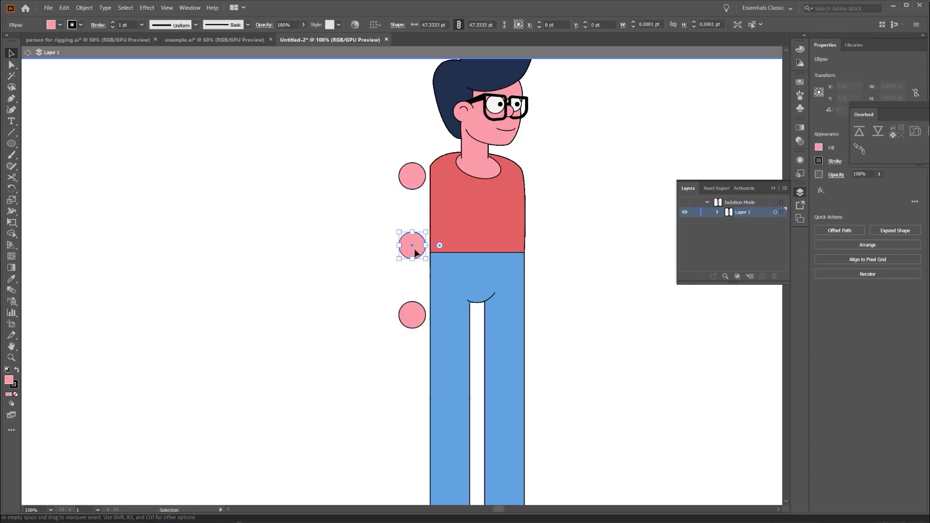
pyautogui.click(319, 292)
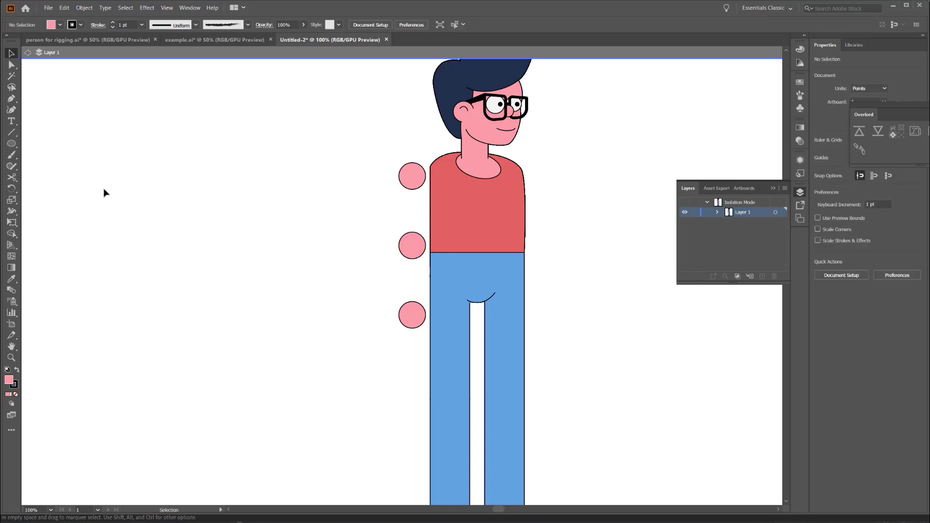
pyautogui.click(18, 99)
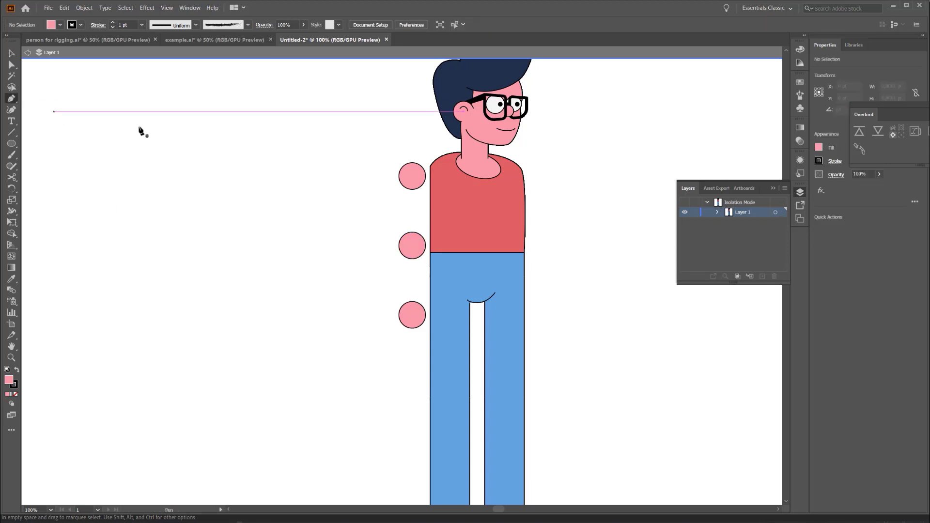
pyautogui.click(399, 176)
pyautogui.click(426, 177)
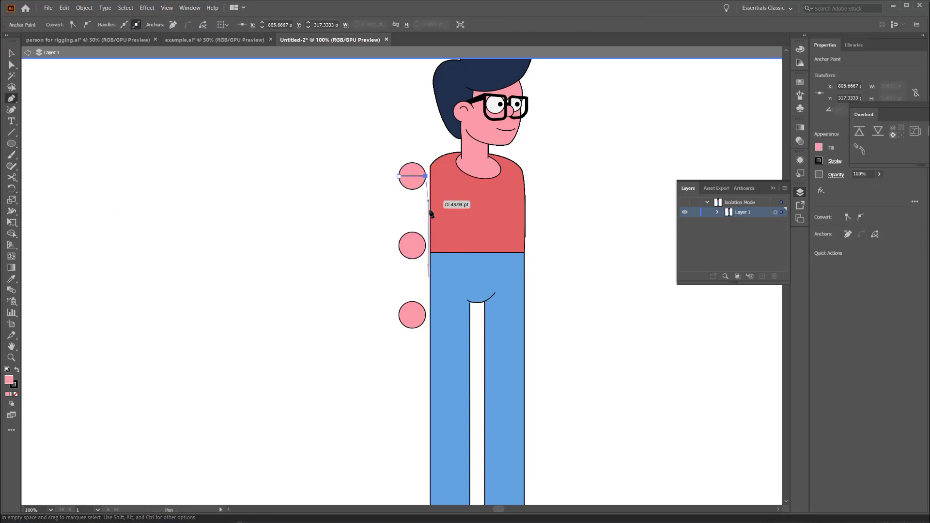
pyautogui.click(399, 245)
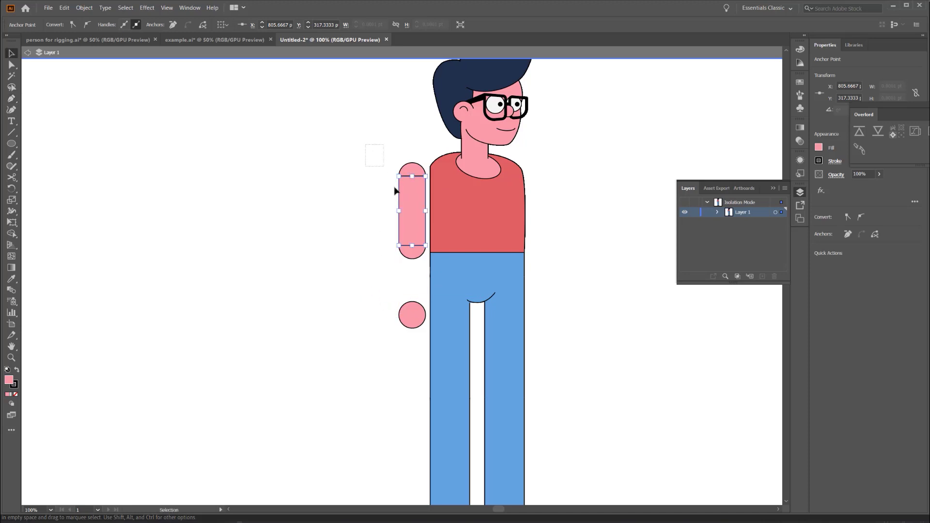
pyautogui.moveTo(413, 260); pyautogui.dragTo(415, 264)
pyautogui.hotkey('ctrl', 'g')
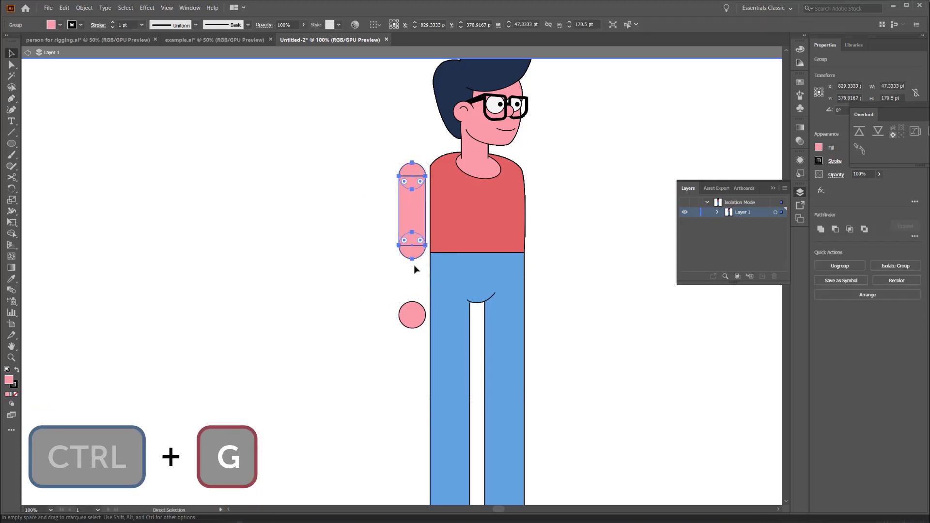
pyautogui.click(389, 266)
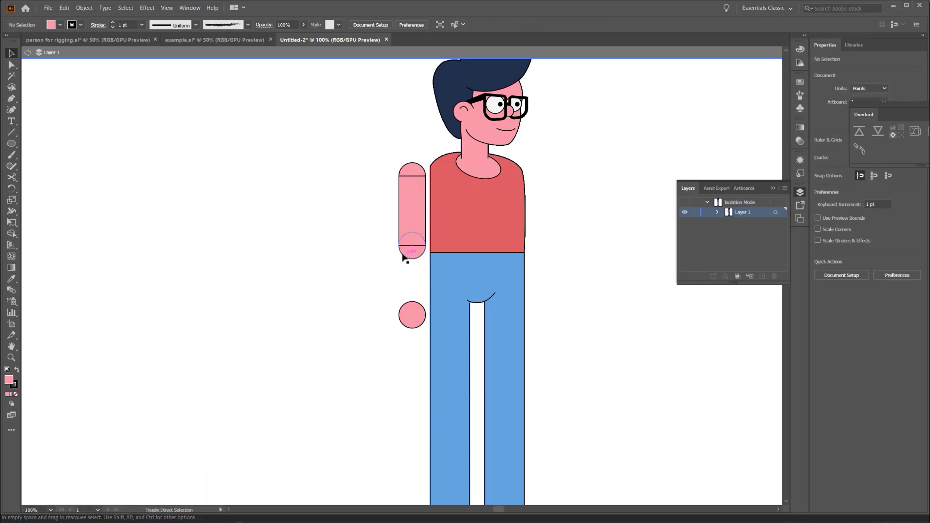
# Paste the middle circle in place, draw the forearm rectangle to the bottom circle, and group it
pyautogui.hotkey('ctrl', 'shift', 'v')
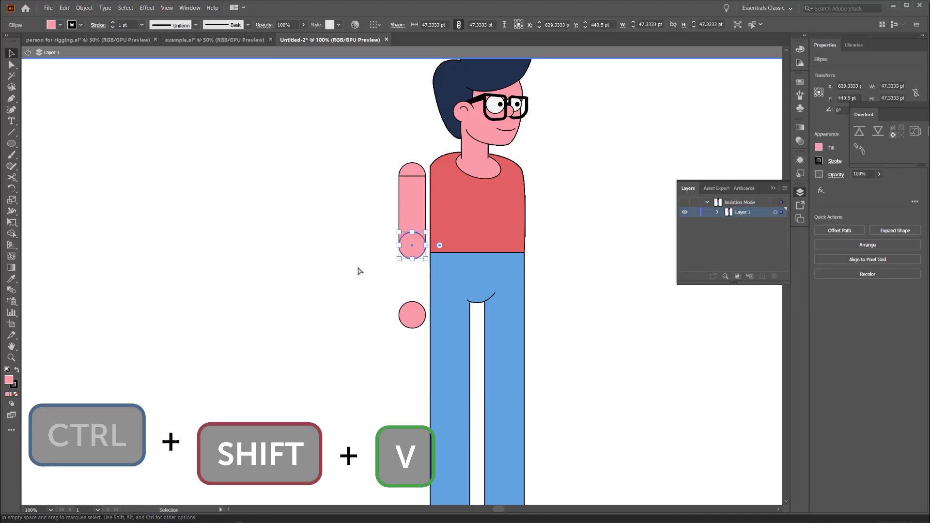
pyautogui.press('p')
pyautogui.click(399, 246)
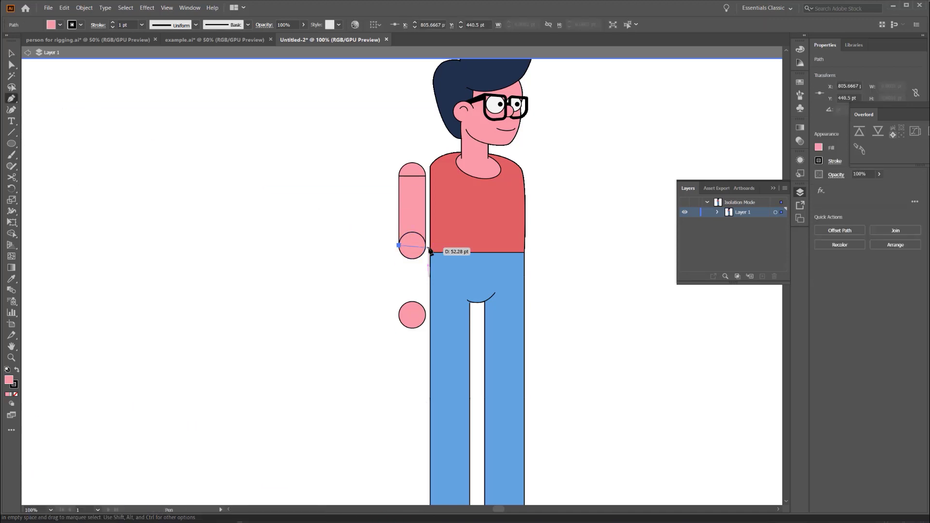
pyautogui.click(426, 245)
pyautogui.click(425, 314)
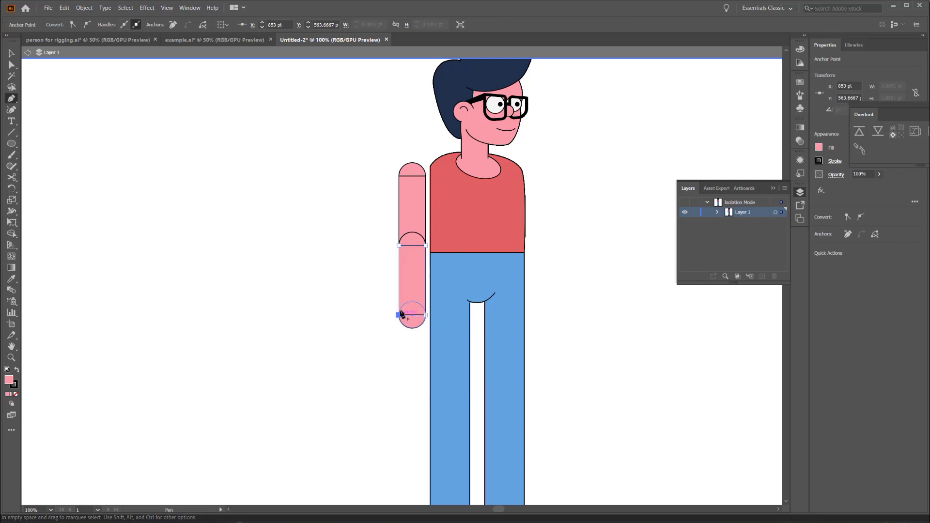
pyautogui.keyDown('ctrl'); pyautogui.click(410, 241); pyautogui.keyUp('ctrl')
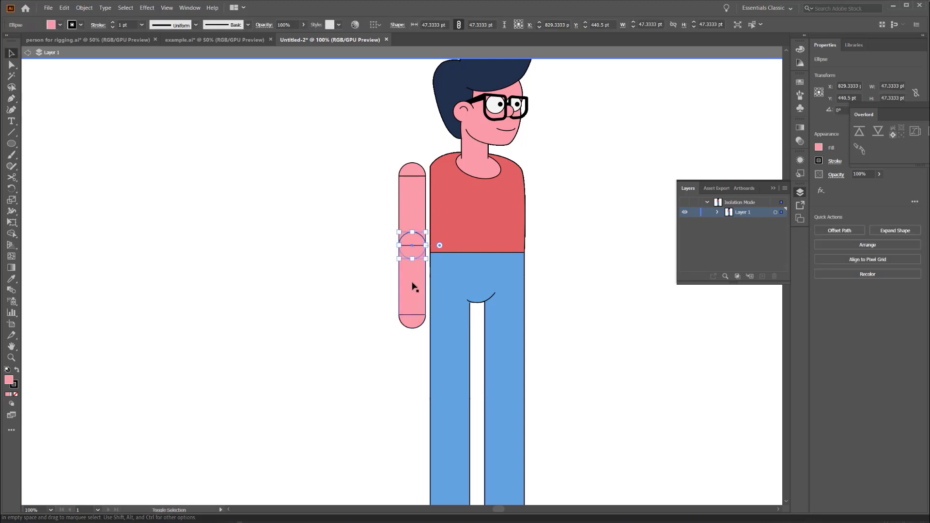
pyautogui.hotkey('ctrl', 'g')
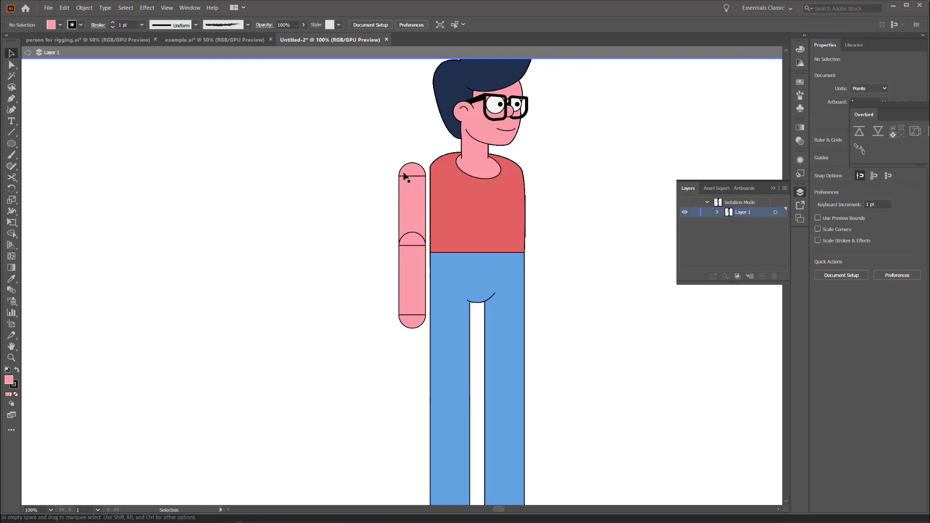
# Merge the upper arm's rectangle and elbow circle with Shape Builder, then cut its top outline with Scissors
pyautogui.doubleClick(412, 199)
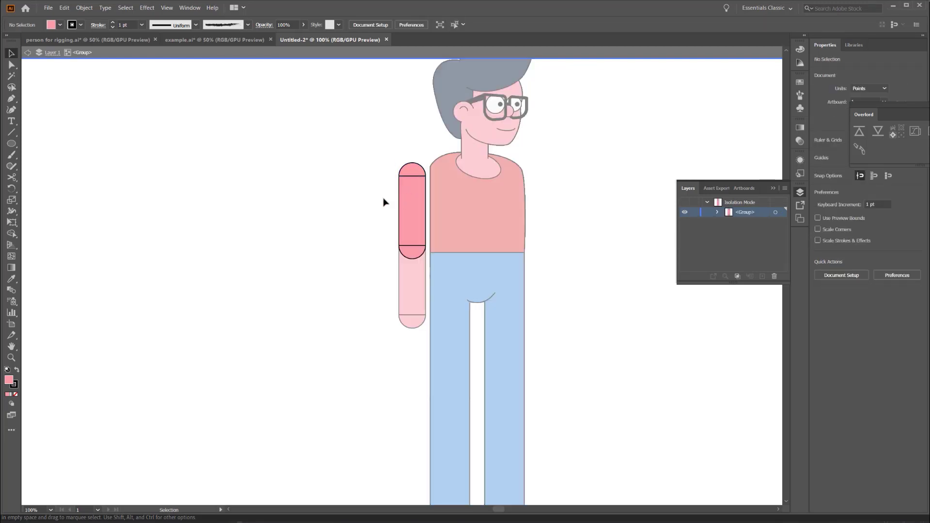
pyautogui.click(411, 247)
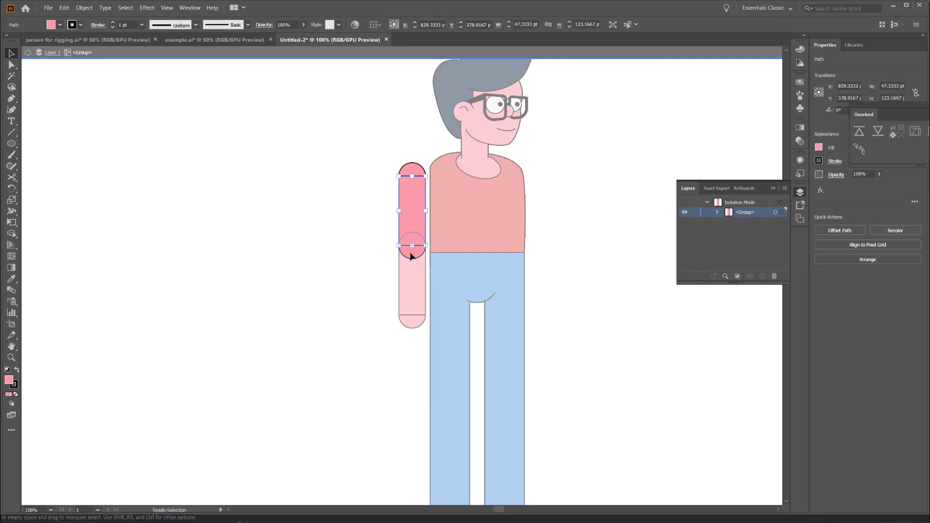
pyautogui.keyDown('shift'); pyautogui.click(411, 257); pyautogui.keyUp('shift')
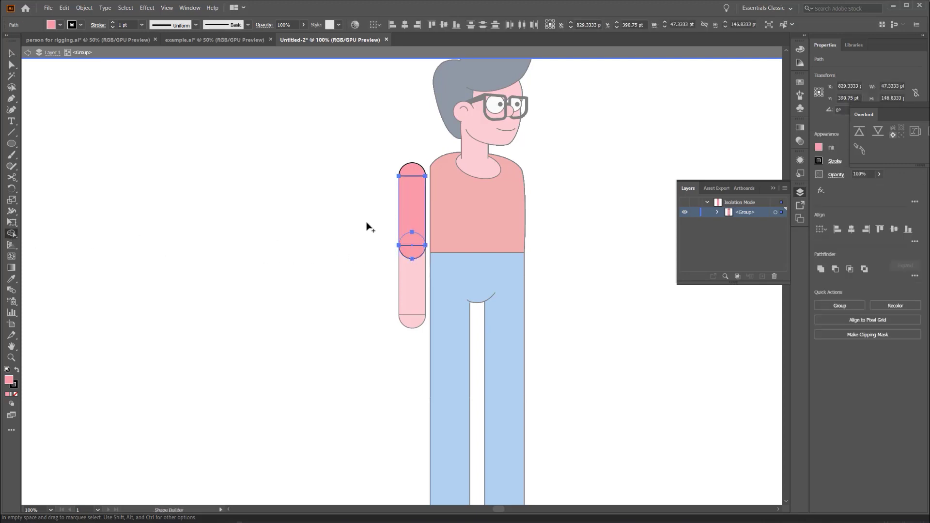
pyautogui.click(415, 256)
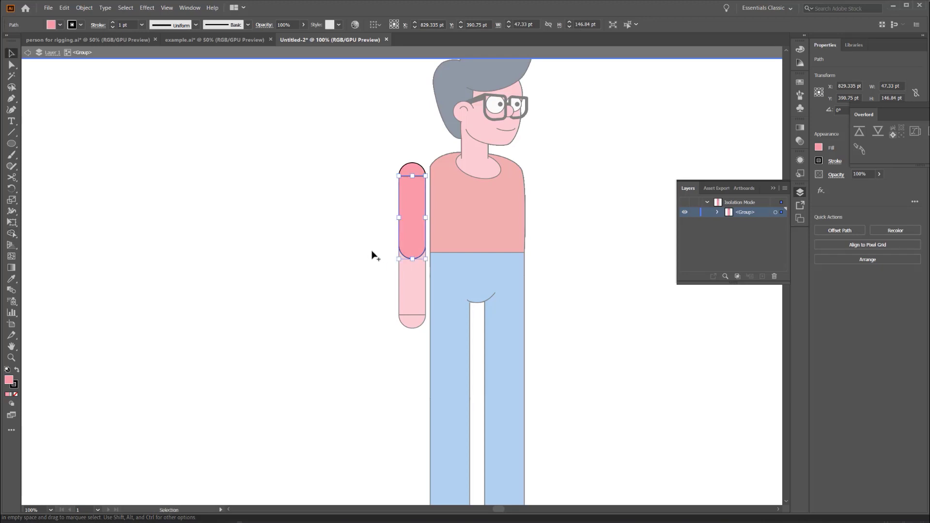
pyautogui.click(398, 176)
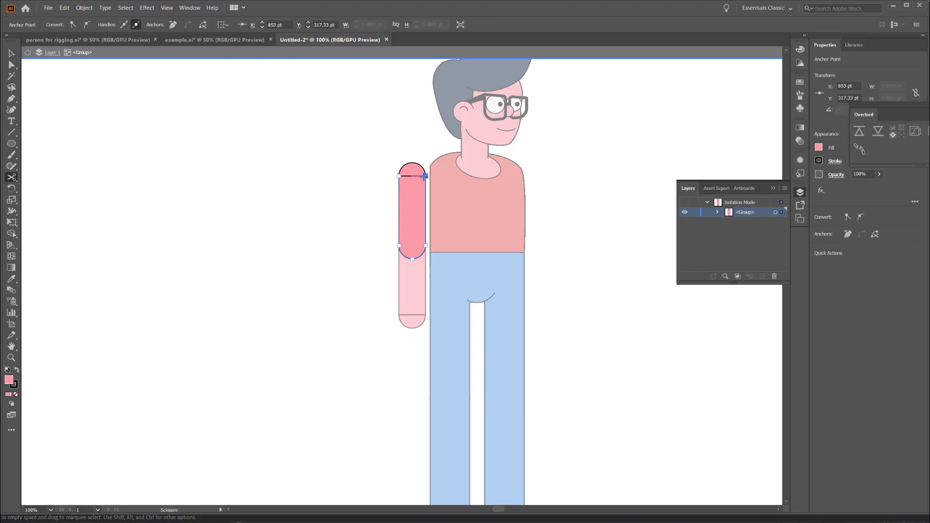
pyautogui.click(352, 194)
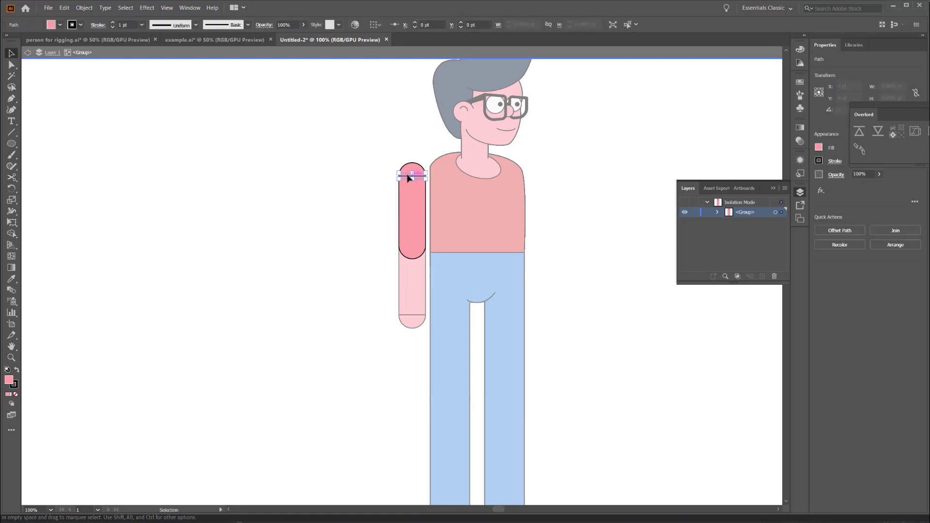
pyautogui.click(331, 240)
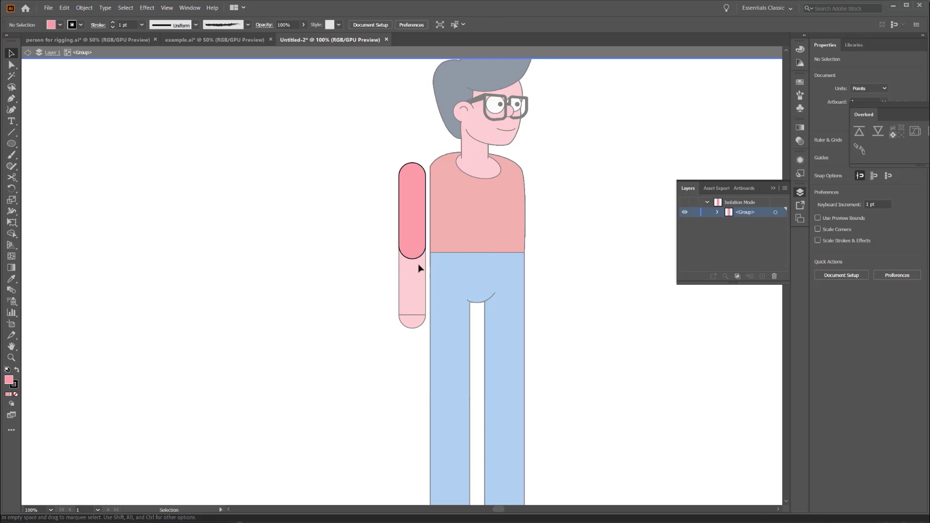
# Inside the forearm group, delete its top circle and merge the rectangle with the bottom circle
pyautogui.click(28, 53)
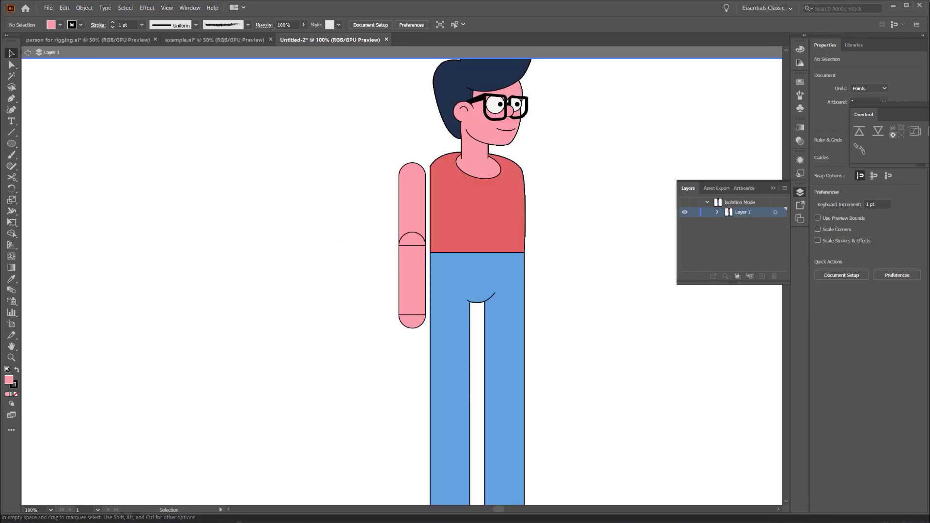
pyautogui.doubleClick(409, 268)
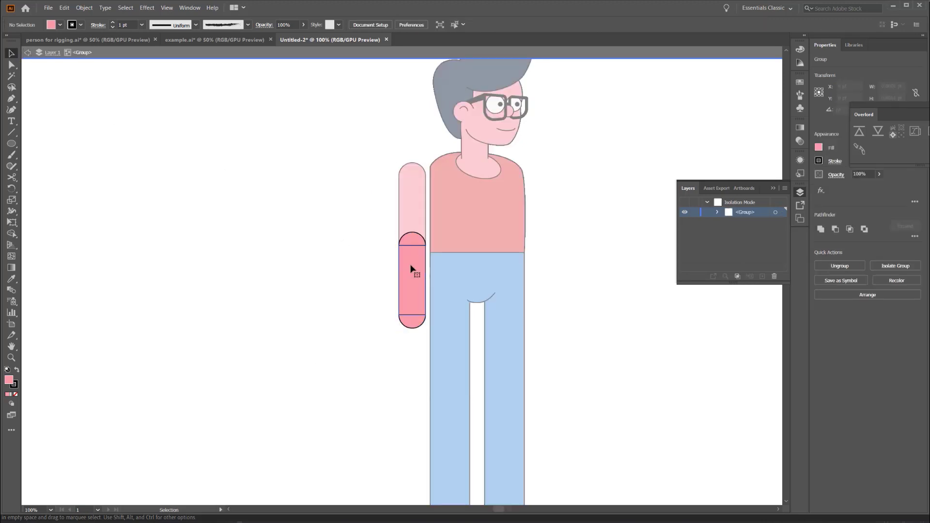
pyautogui.click(407, 248)
pyautogui.press('Delete')
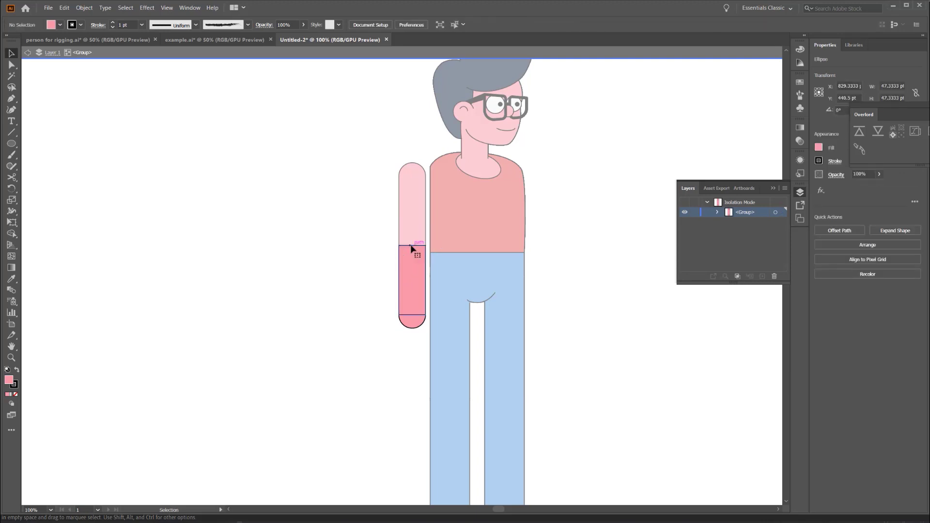
pyautogui.click(406, 286)
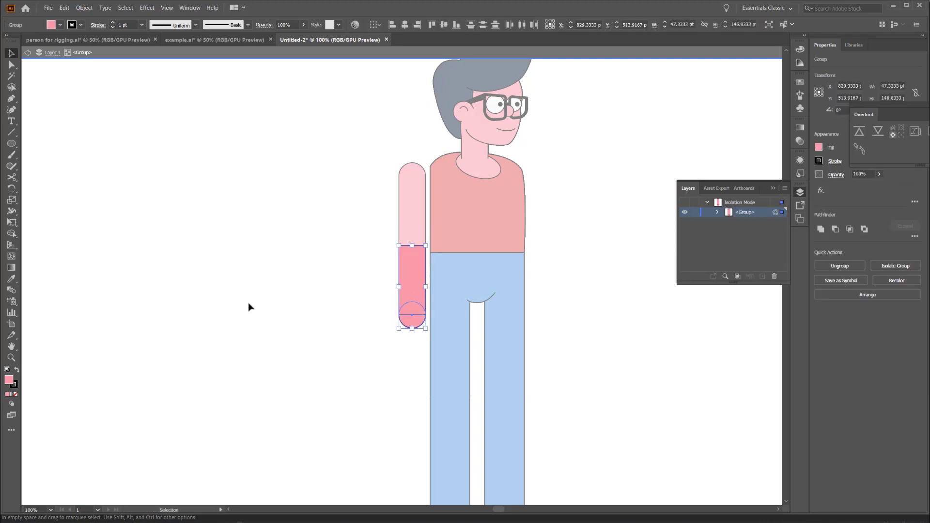
pyautogui.hotkey('shift', 'm')
pyautogui.moveTo(421, 272); pyautogui.dragTo(411, 323)
pyautogui.press('v')
pyautogui.click(277, 292)
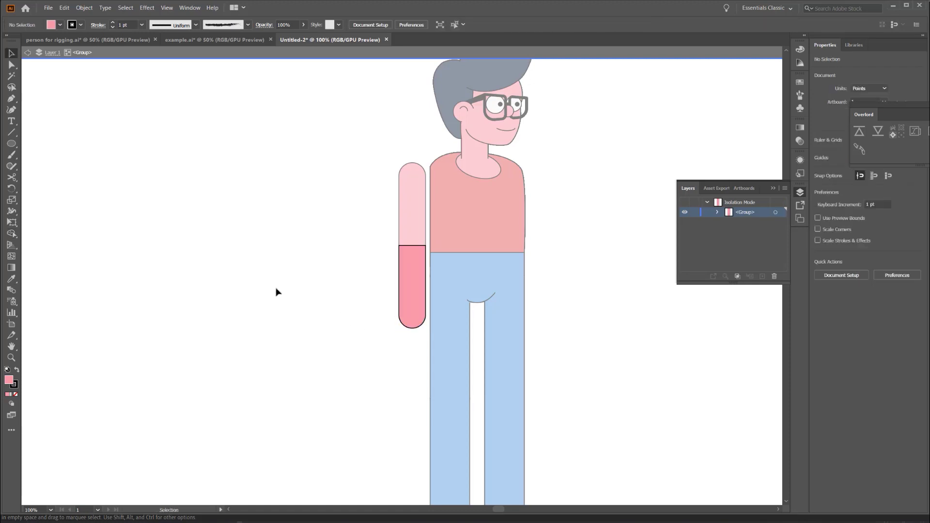
# Cut the arm outline at both elbow points with Scissors and exit isolation mode
pyautogui.click(11, 177)
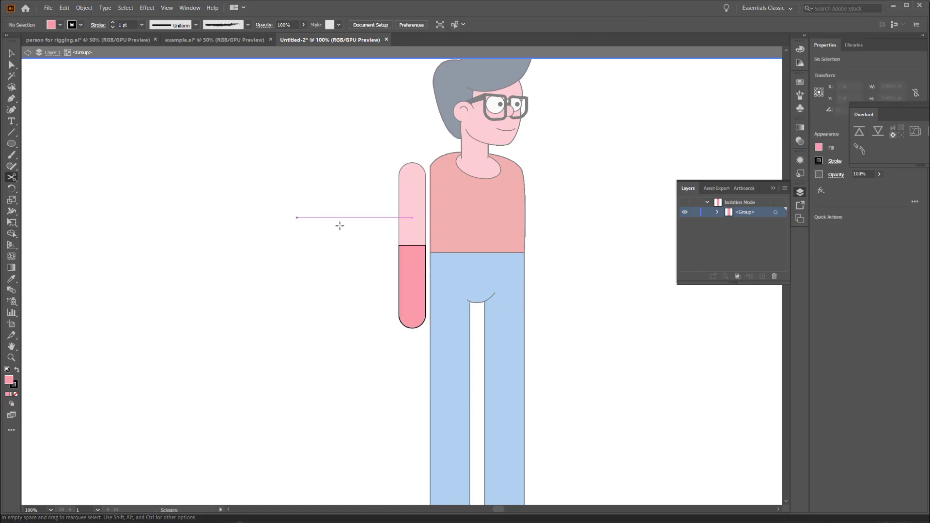
pyautogui.click(398, 246)
pyautogui.click(425, 245)
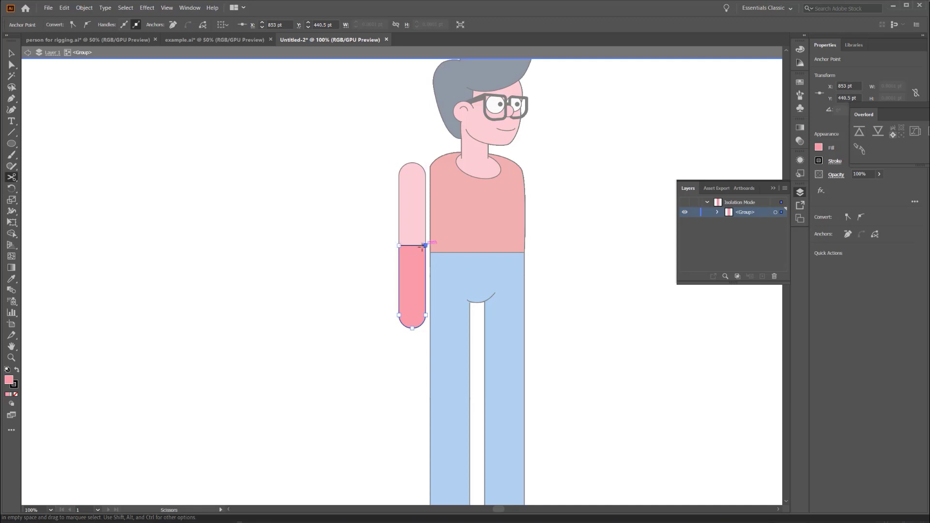
pyautogui.press('v')
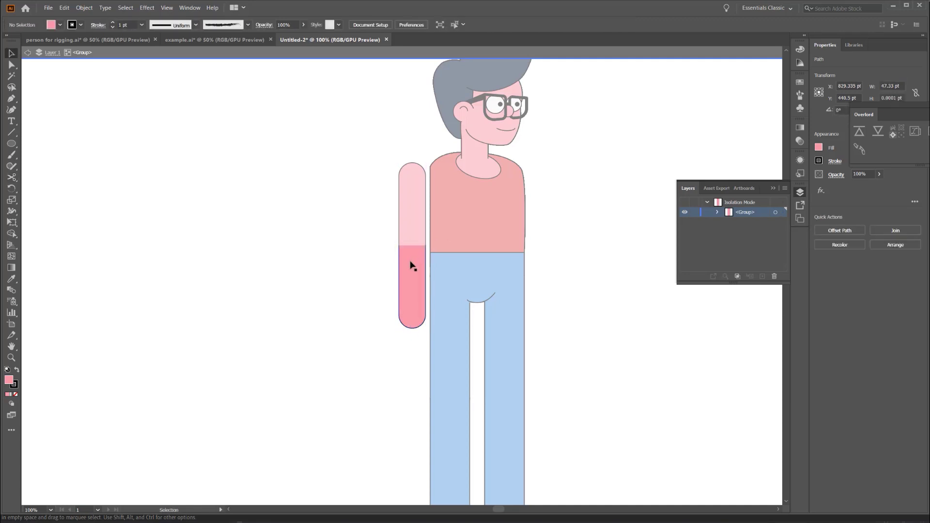
pyautogui.click(367, 281)
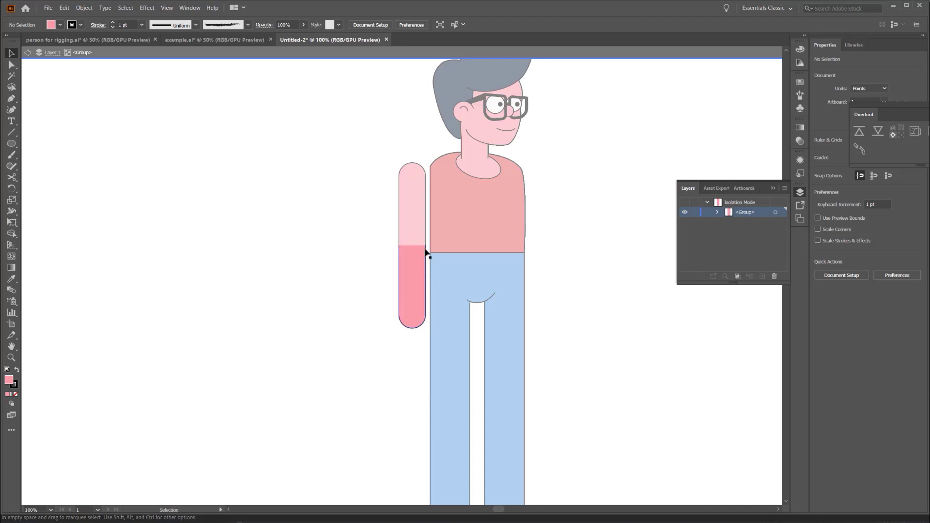
pyautogui.click(27, 52)
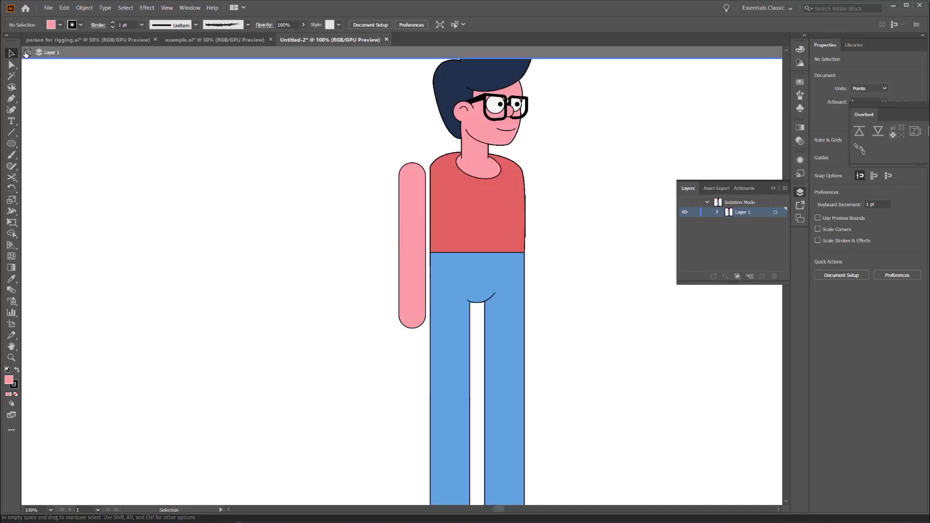
# Rotate the lower arm around the elbow so it angles down to the left
pyautogui.click(408, 296)
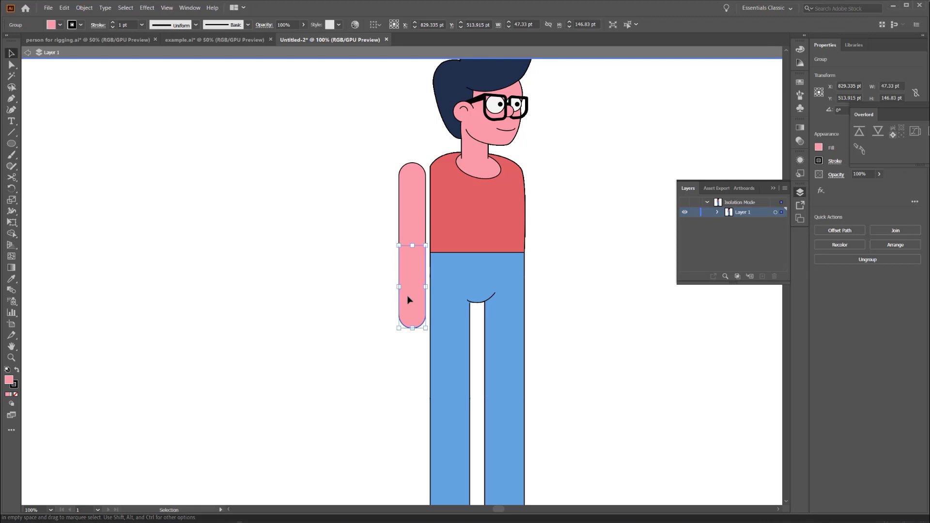
pyautogui.press('r')
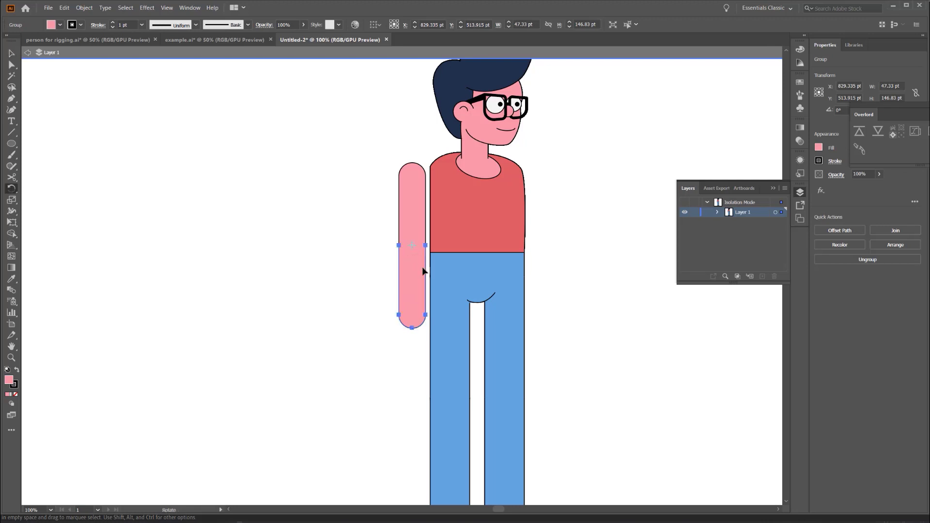
pyautogui.moveTo(412, 284); pyautogui.dragTo(372, 281)
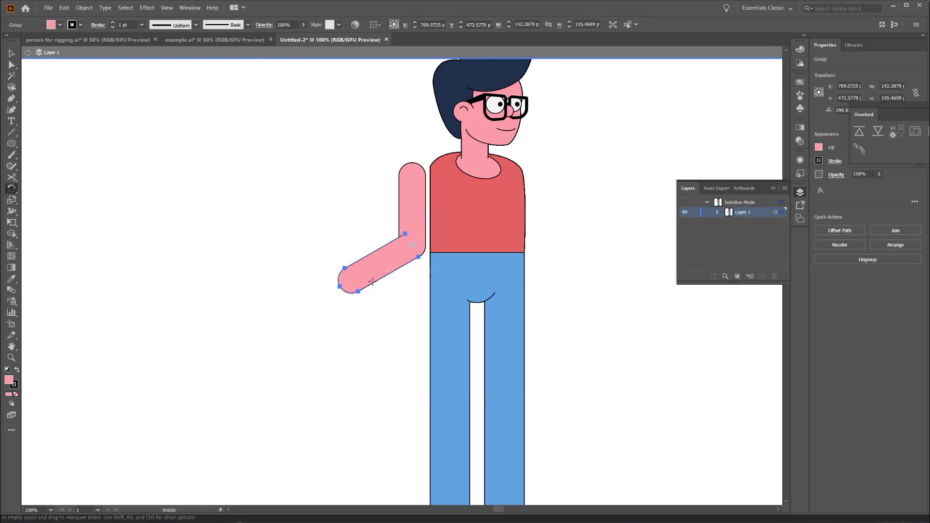
pyautogui.scroll(5, 419, 254)
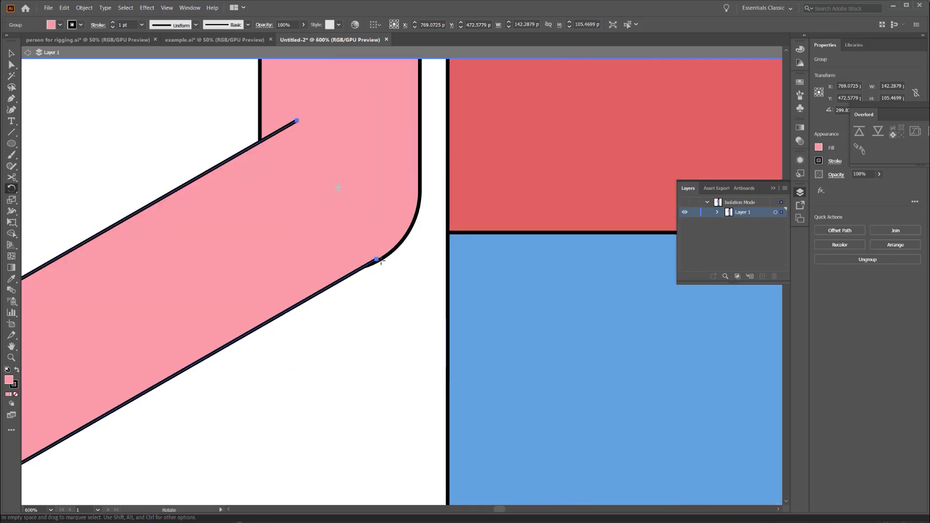
pyautogui.scroll(-4, 410, 267)
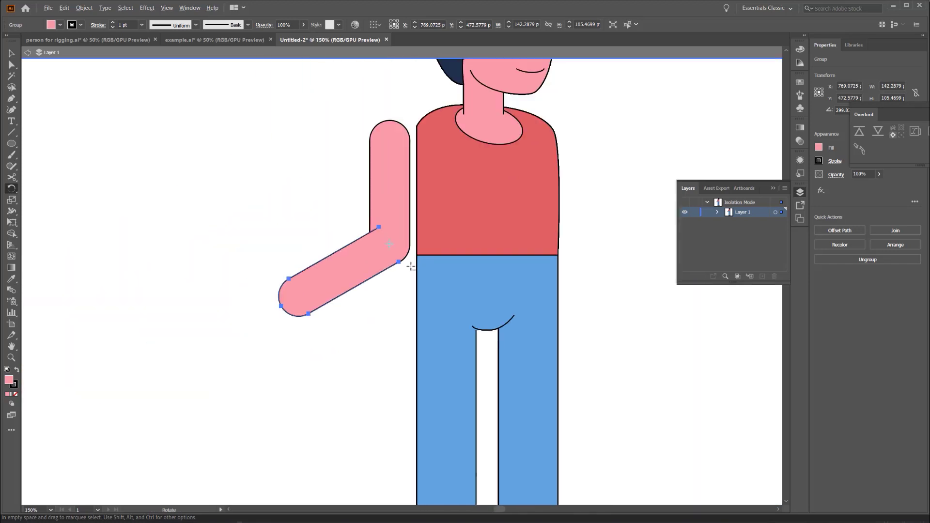
# Undo the lower arm rotation, then enlarge, widen and raise the upper arm slightly
pyautogui.hotkey('ctrl', 'z')
pyautogui.press('v')
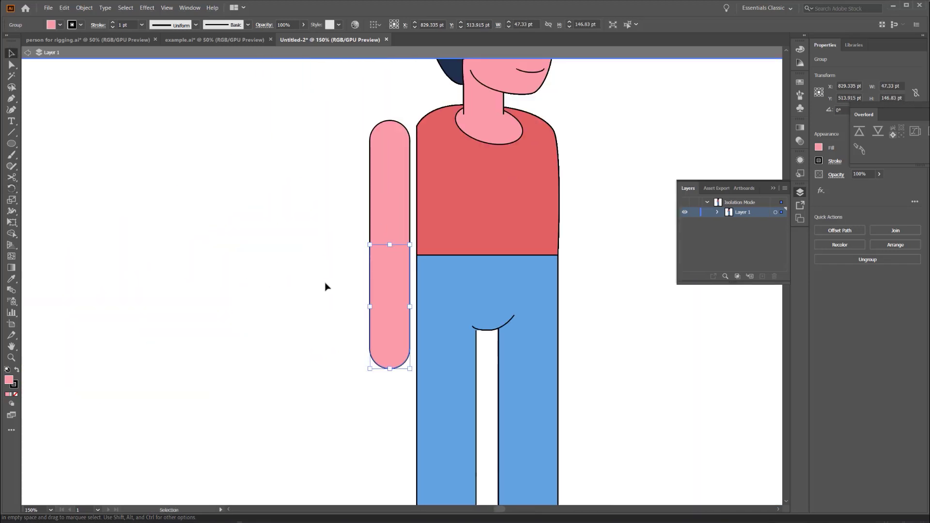
pyautogui.click(326, 287)
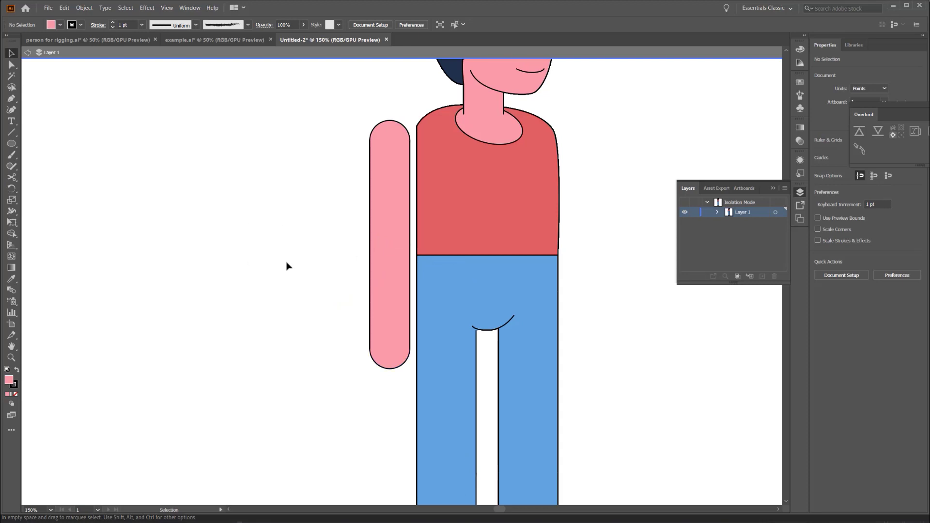
pyautogui.click(381, 178)
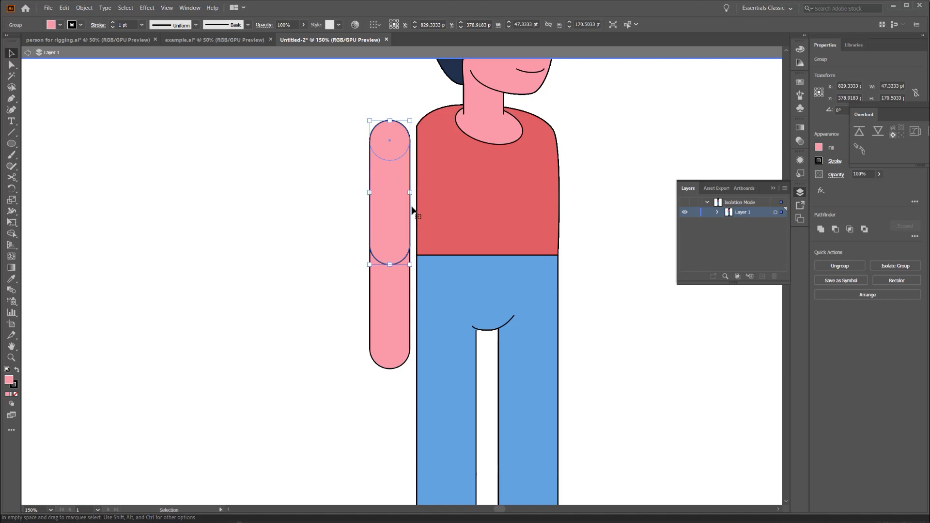
pyautogui.moveTo(412, 262); pyautogui.dragTo(424, 274)
pyautogui.moveTo(414, 192); pyautogui.dragTo(417, 193)
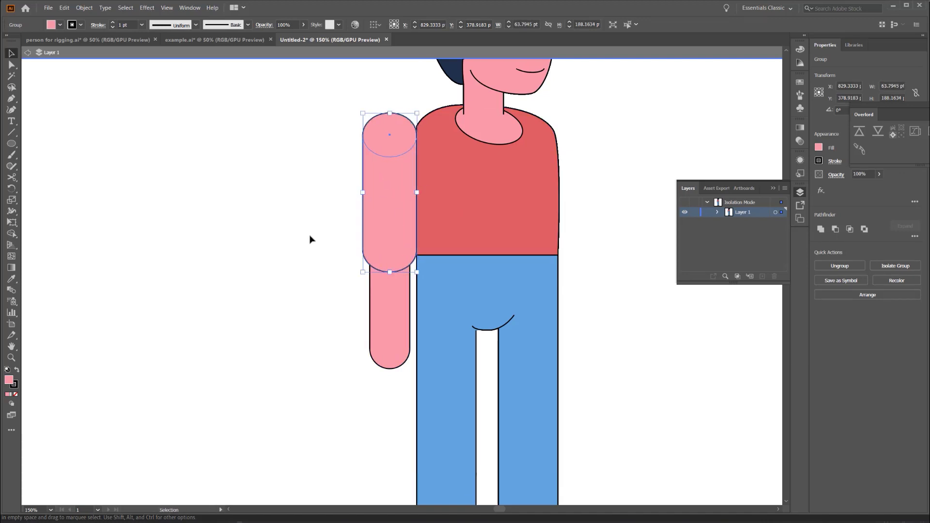
pyautogui.moveTo(390, 114); pyautogui.dragTo(390, 112)
# Eyedrop the shirt red onto the upper arm and trim it into a short sleeve with Shape Builder
pyautogui.click(11, 278)
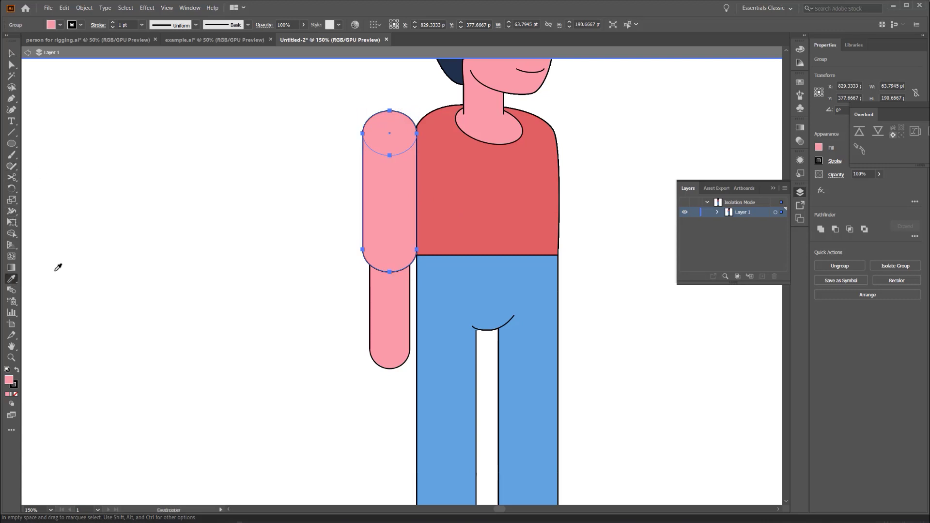
pyautogui.click(484, 204)
pyautogui.press('m')
pyautogui.moveTo(304, 188); pyautogui.dragTo(464, 285)
pyautogui.press('v')
pyautogui.click(385, 164)
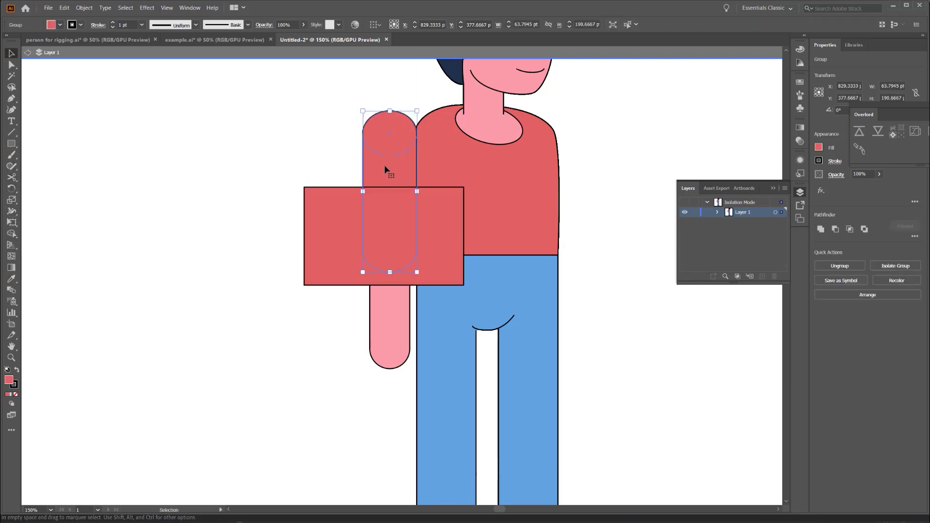
pyautogui.keyDown('shift'); pyautogui.click(338, 240); pyautogui.keyUp('shift')
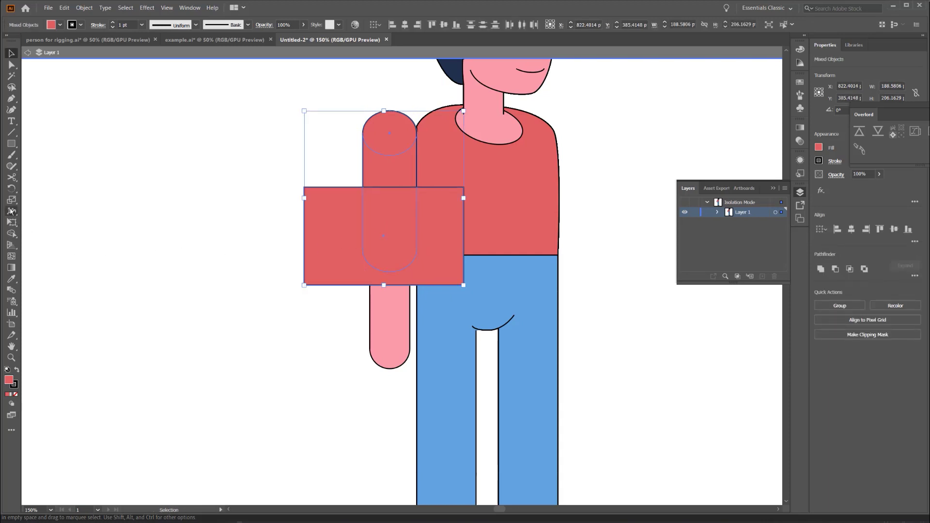
pyautogui.click(12, 235)
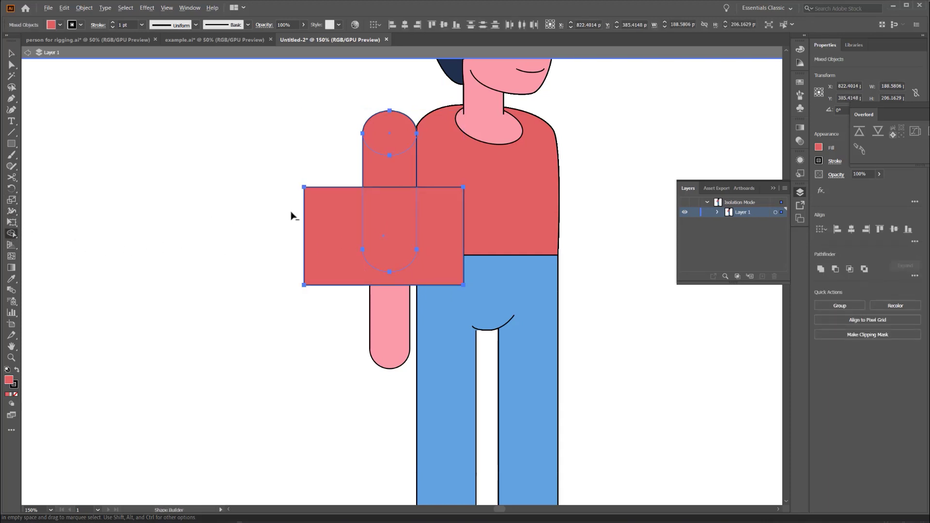
pyautogui.moveTo(291, 216); pyautogui.dragTo(439, 229)
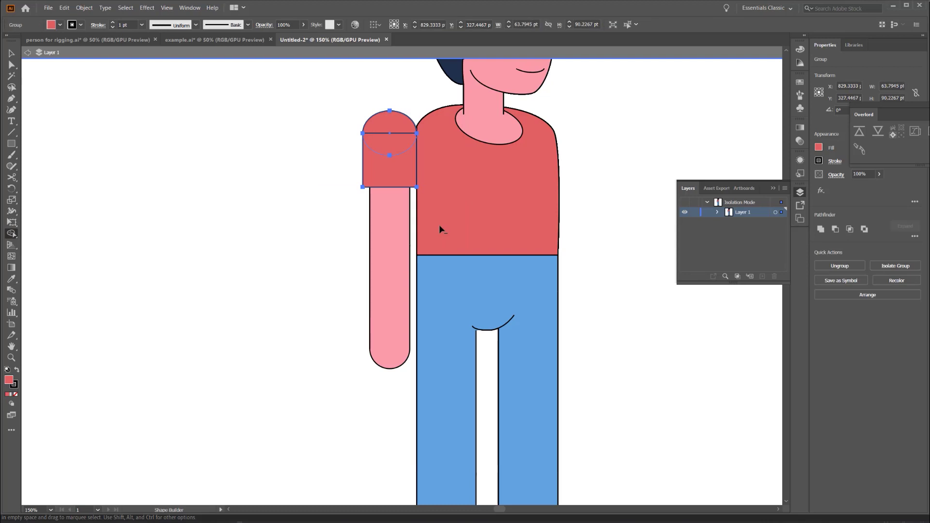
pyautogui.moveTo(387, 175)
pyautogui.mouseDown()
pyautogui.moveTo(391, 128)
pyautogui.moveTo(385, 139)
pyautogui.mouseUp()
# Group the red sleeve with the pink upper arm
pyautogui.press('a')
pyautogui.click(335, 180)
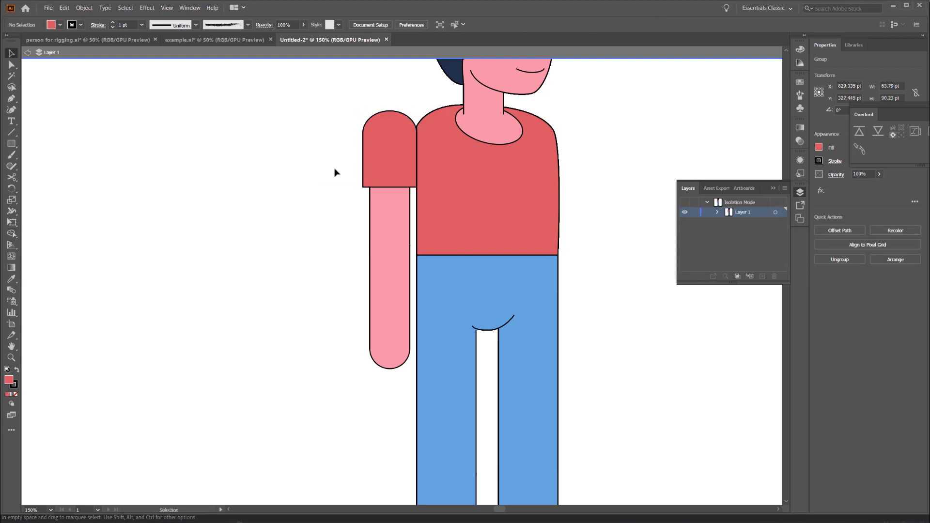
pyautogui.click(367, 136)
pyautogui.click(326, 174)
pyautogui.click(393, 159)
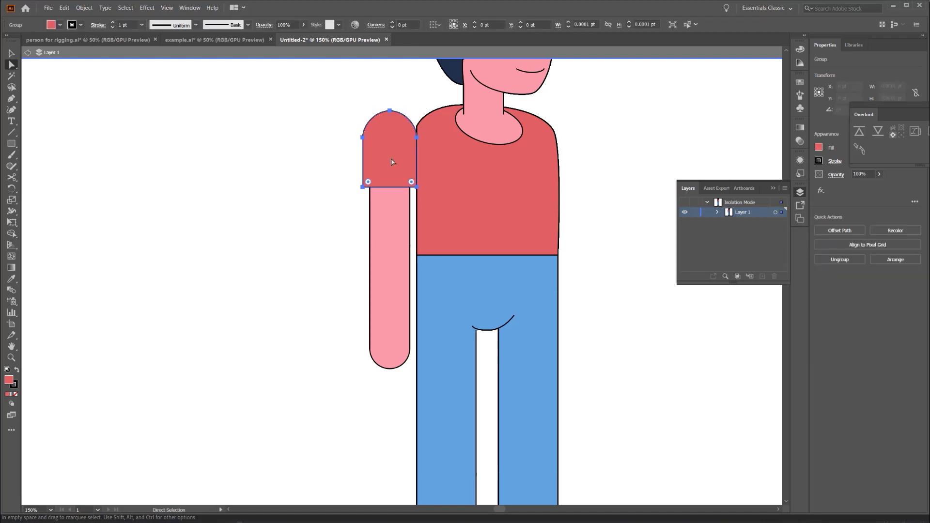
pyautogui.press('v')
pyautogui.keyDown('shift'); pyautogui.click(390, 211); pyautogui.keyUp('shift')
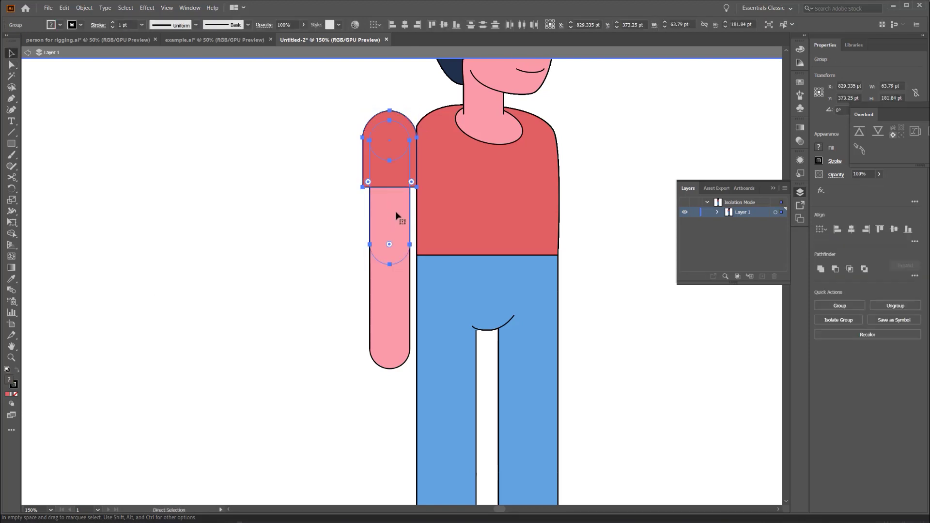
pyautogui.hotkey('ctrl', 'g')
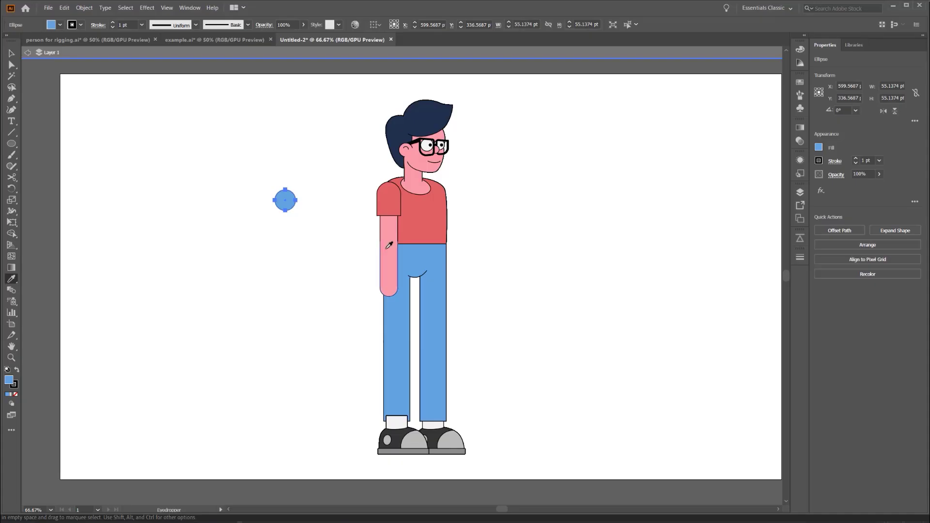
# Colour the new circle pink and duplicate it straight downward, selecting both circles
pyautogui.click(389, 247)
pyautogui.press('v')
pyautogui.moveTo(291, 207); pyautogui.dragTo(299, 290)
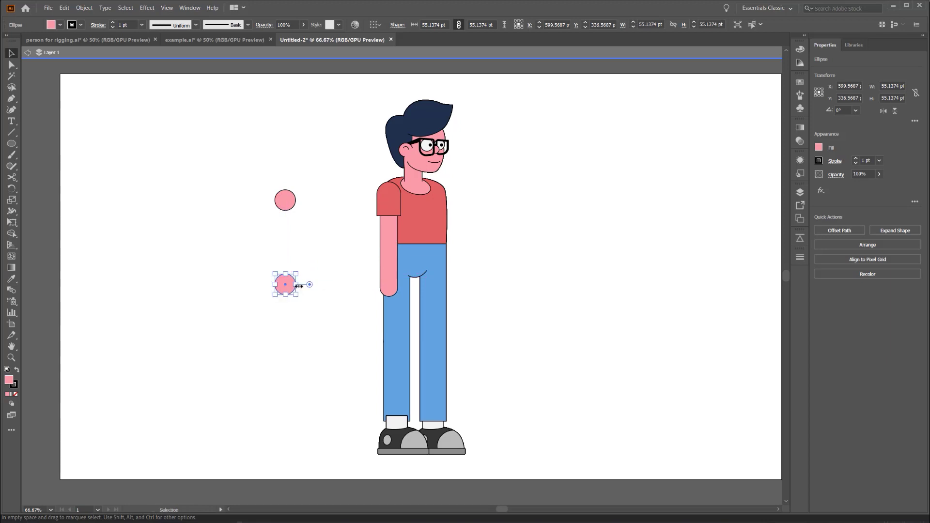
pyautogui.keyDown('shift'); pyautogui.click(288, 202); pyautogui.keyUp('shift')
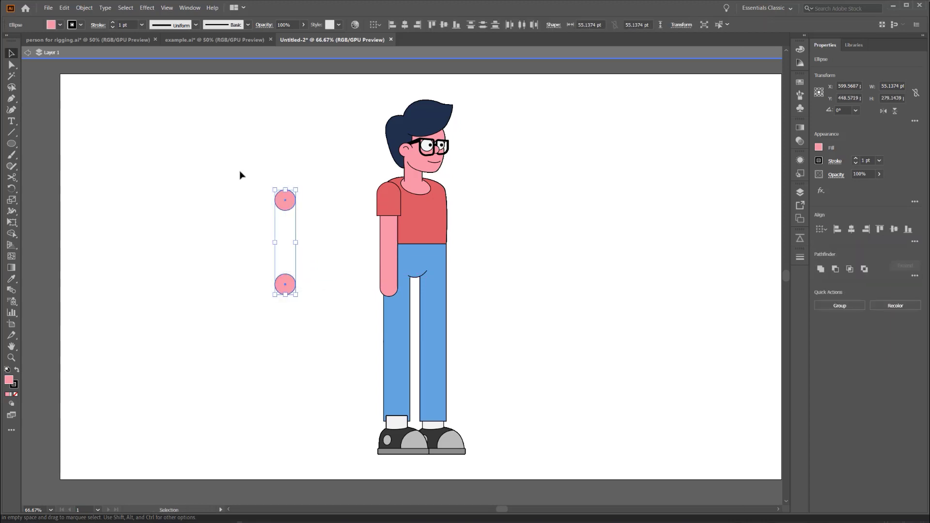
# Set Blend Options spacing to Specified Steps
pyautogui.click(92, 7)
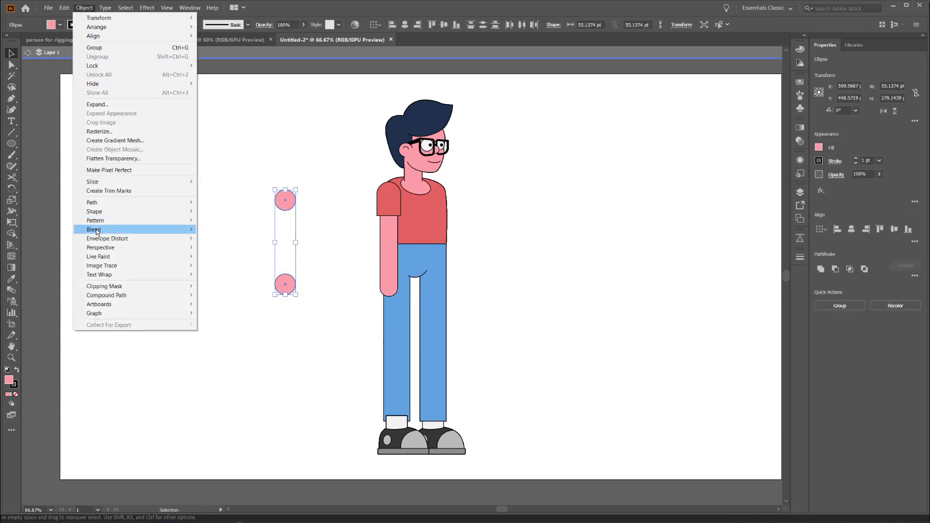
pyautogui.moveTo(150, 232)
pyautogui.click(224, 250)
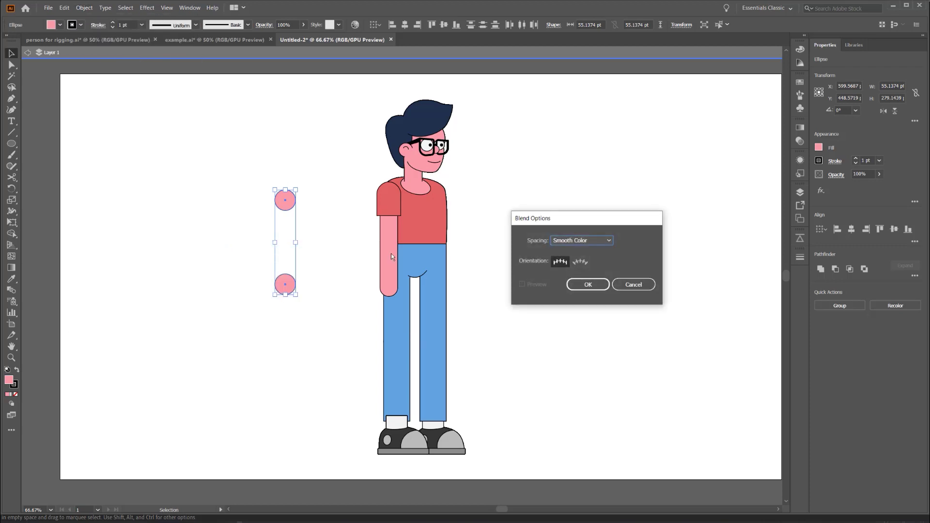
pyautogui.click(595, 243)
pyautogui.click(587, 258)
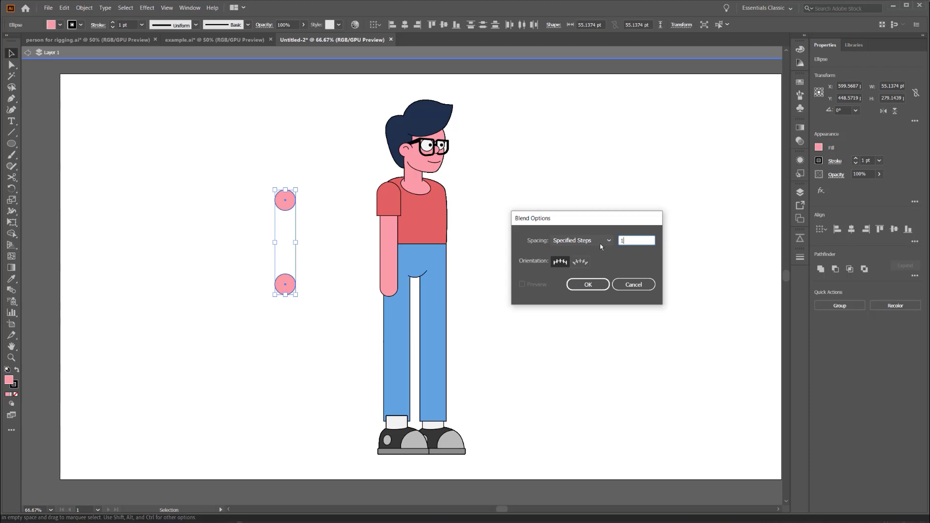
pyautogui.click(578, 289)
# Make the blend between the two circles and select the bottom circle inside it
pyautogui.click(84, 8)
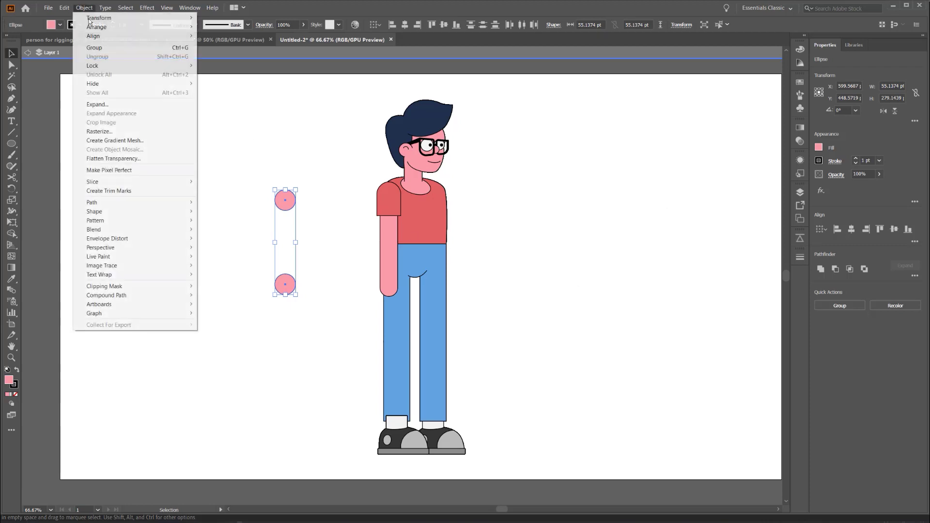
pyautogui.moveTo(111, 231)
pyautogui.click(211, 231)
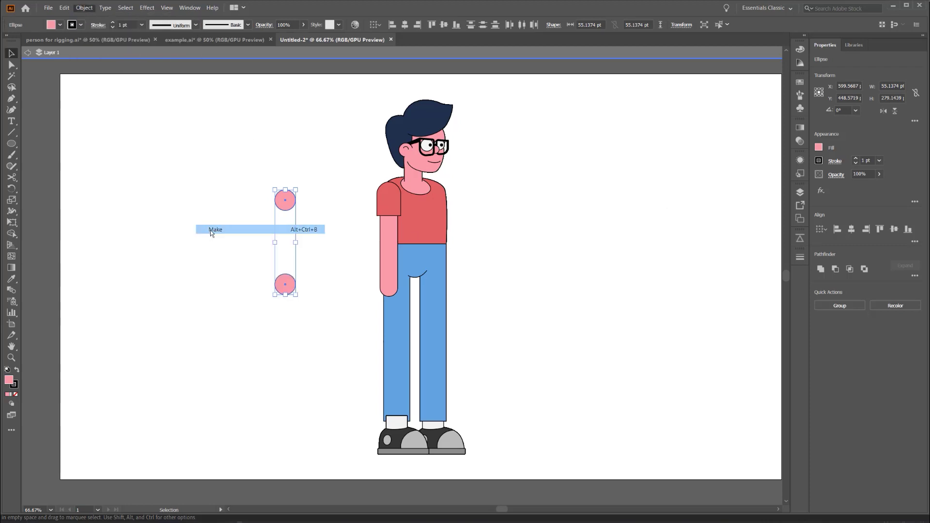
pyautogui.click(228, 274)
pyautogui.click(285, 285)
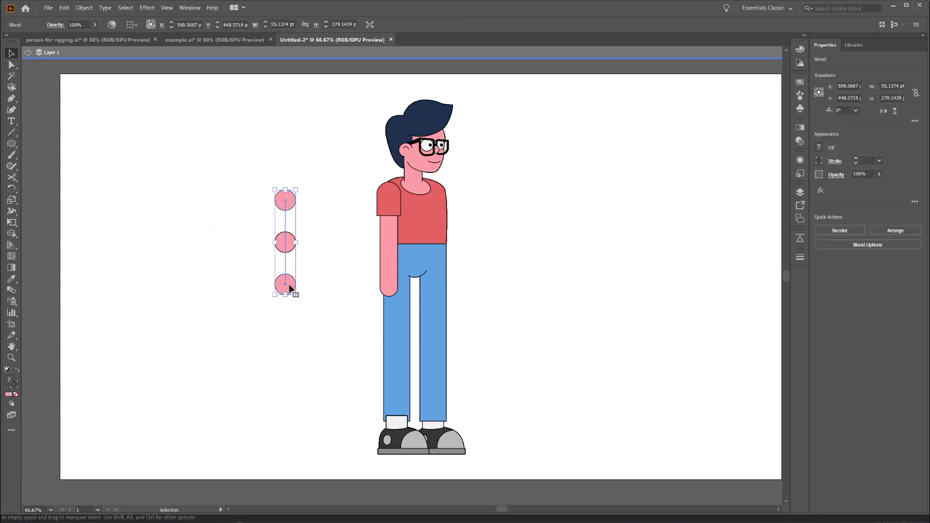
pyautogui.doubleClick(289, 288)
pyautogui.click(289, 287)
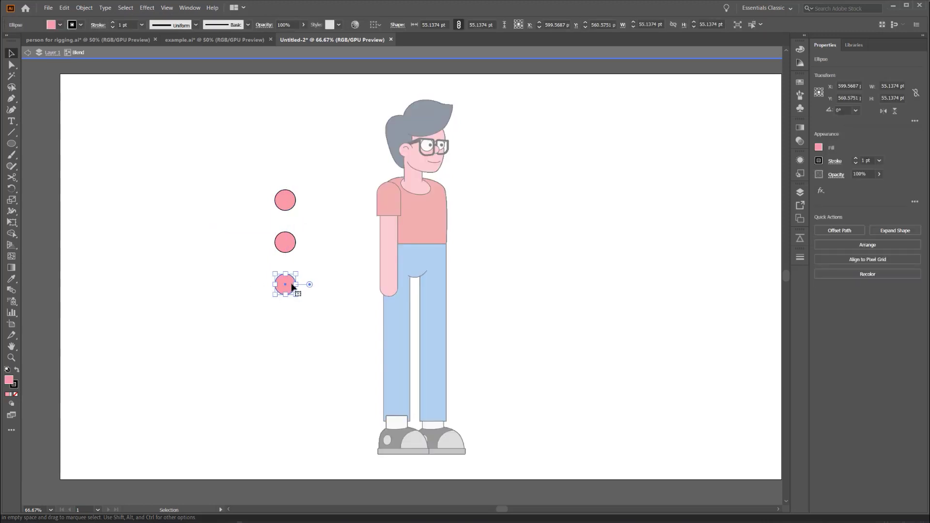
# Shrink the bottom circle to about 39 pt and select the top and bottom circles
pyautogui.moveTo(297, 274)
pyautogui.mouseDown()
pyautogui.moveTo(304, 272)
pyautogui.moveTo(293, 278)
pyautogui.mouseUp()
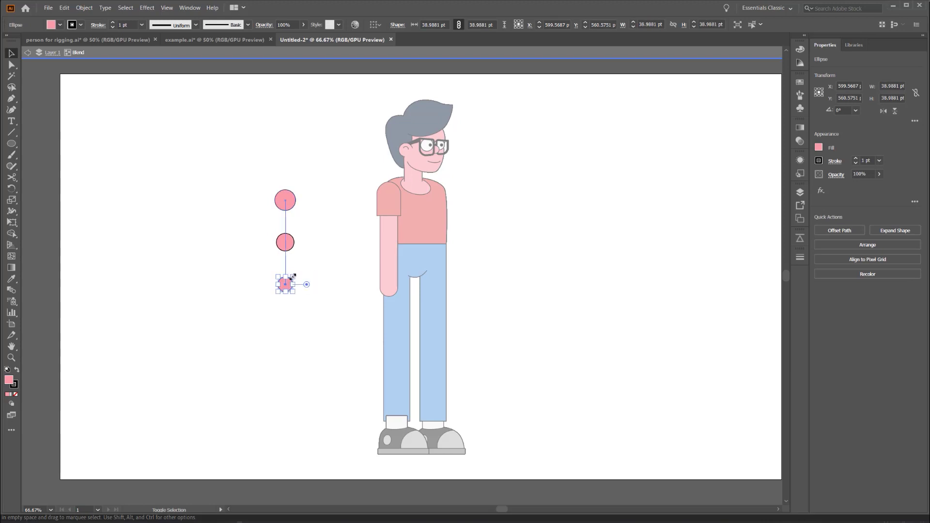
pyautogui.scroll(2, 269, 292)
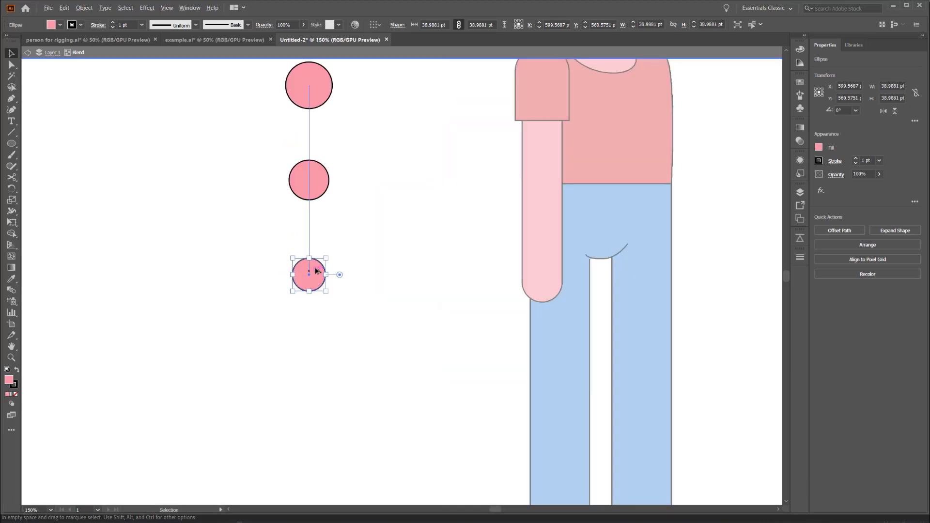
pyautogui.click(379, 230)
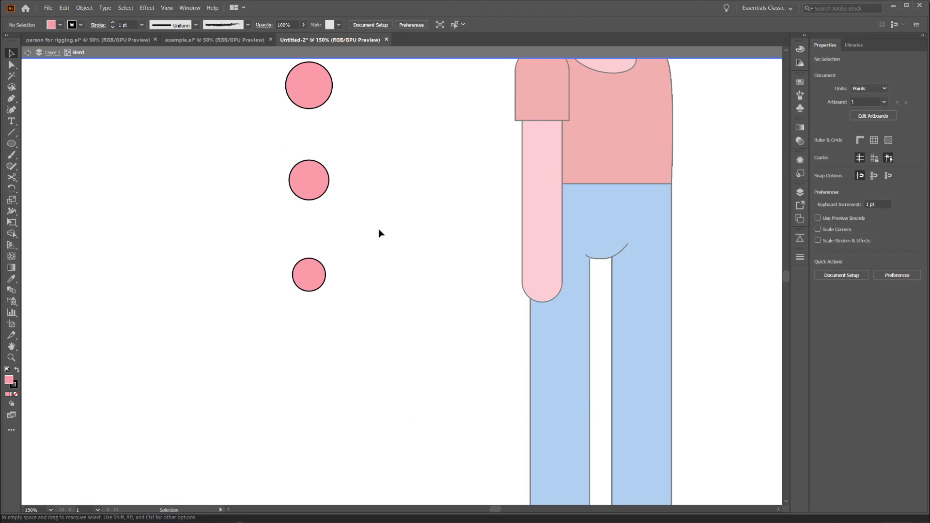
pyautogui.moveTo(374, 172); pyautogui.dragTo(300, 254)
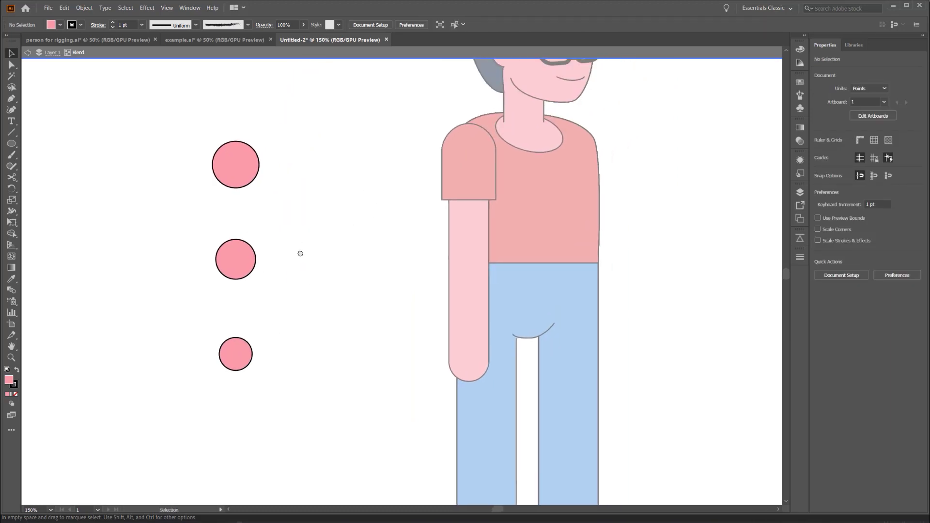
pyautogui.click(242, 173)
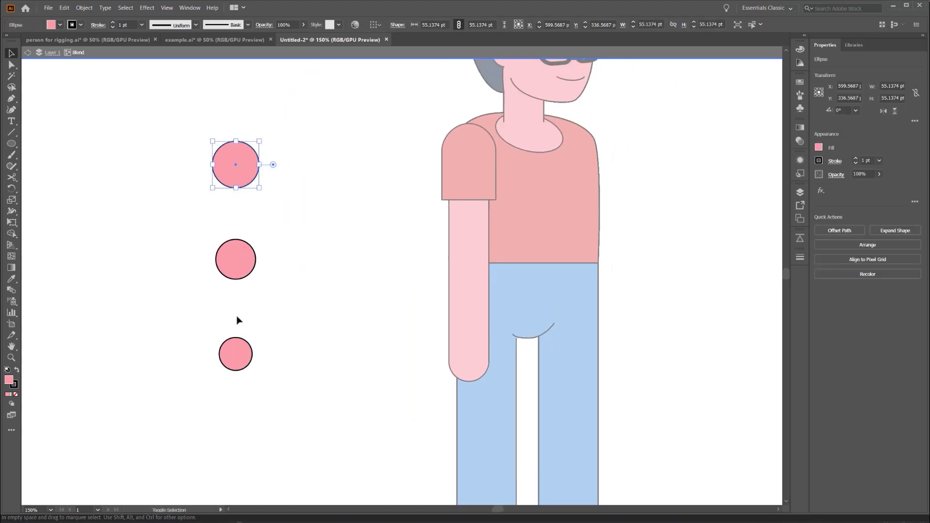
pyautogui.keyDown('shift'); pyautogui.click(236, 355); pyautogui.keyUp('shift')
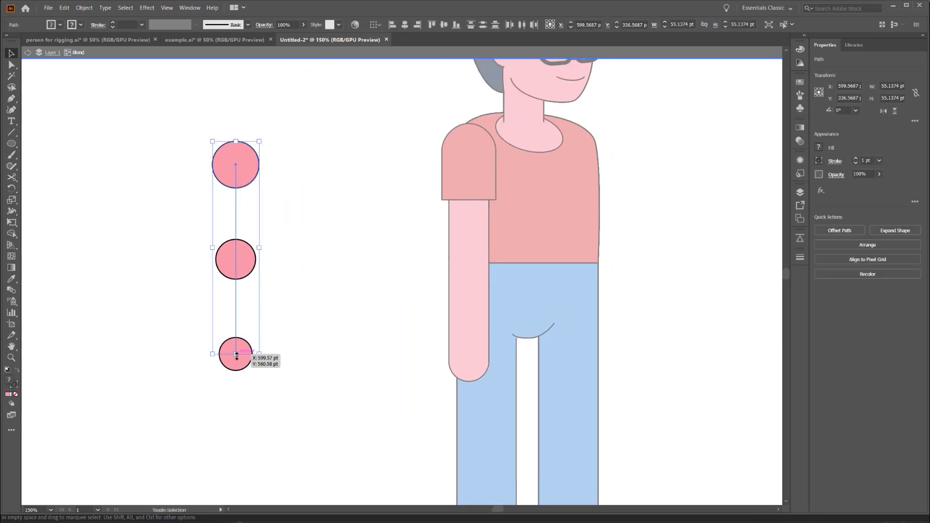
# Expand the blend into separate circles
pyautogui.click(84, 8)
pyautogui.click(108, 104)
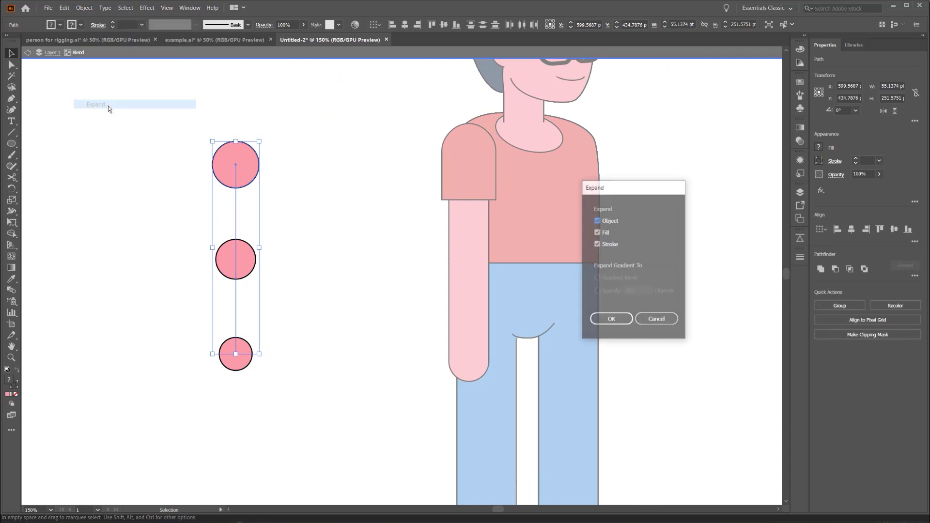
pyautogui.click(610, 320)
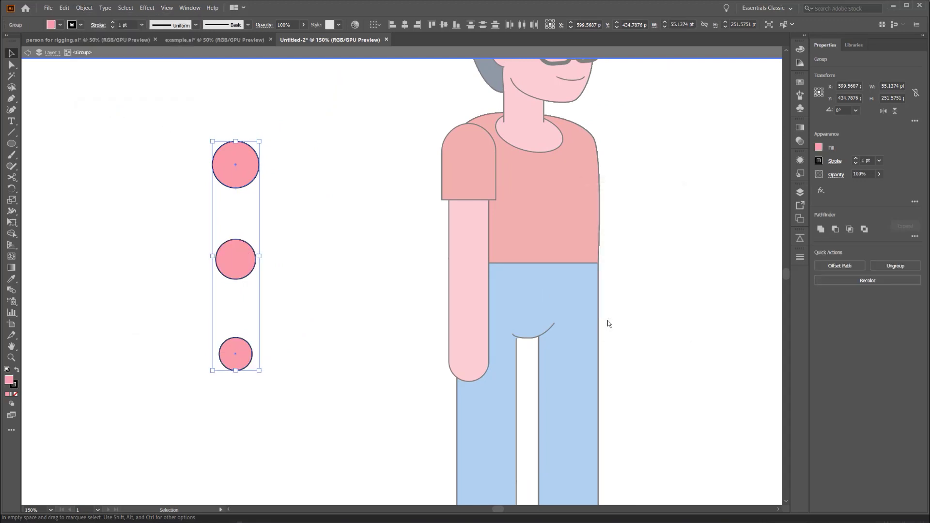
pyautogui.click(363, 289)
# Join the circles into a capsule arm and cut it into upper and lower parts
pyautogui.click(248, 262)
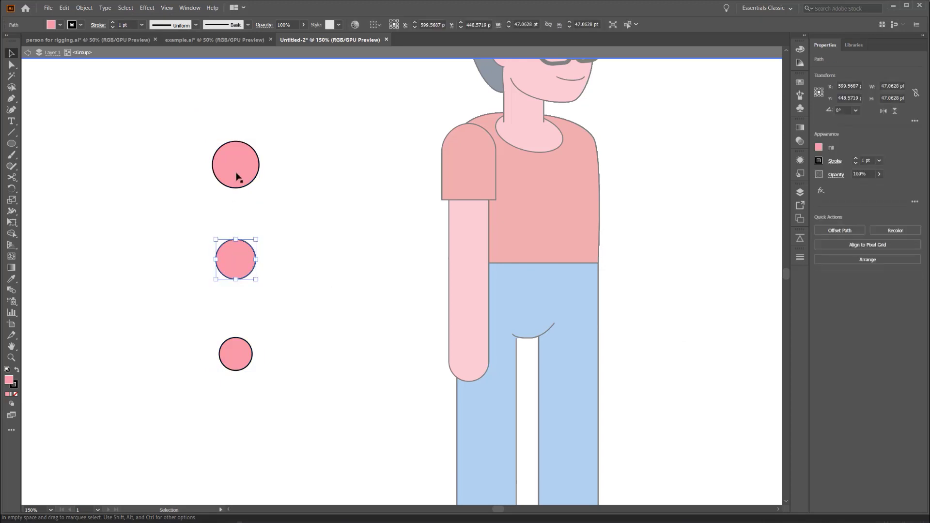
pyautogui.click(239, 175)
pyautogui.click(235, 260)
pyautogui.moveTo(241, 263); pyautogui.dragTo(184, 264)
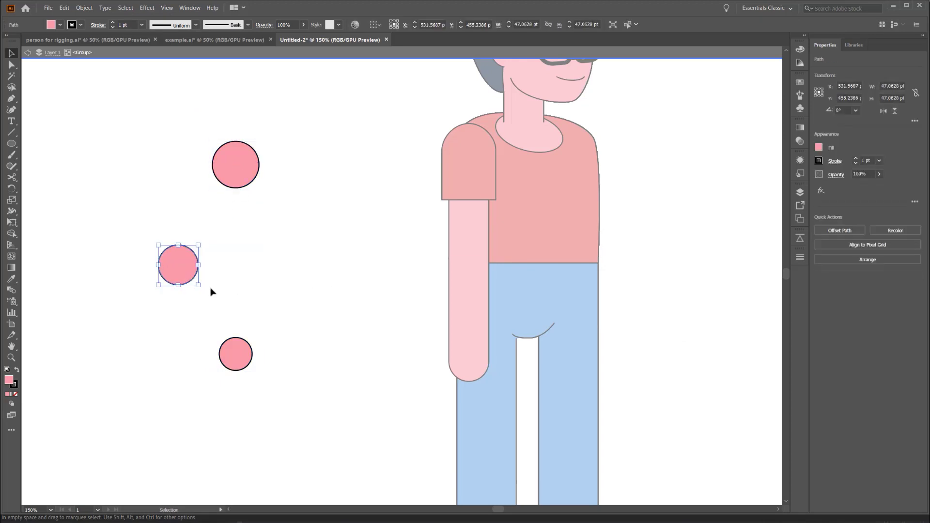
pyautogui.hotkey('ctrl', 'z')
pyautogui.click(310, 270)
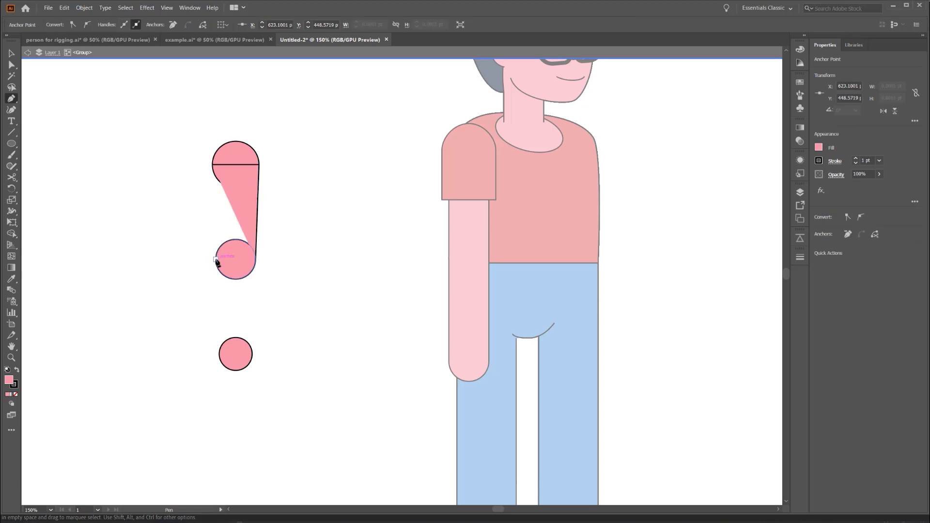
pyautogui.moveTo(236, 262); pyautogui.dragTo(224, 357)
pyautogui.doubleClick(237, 266)
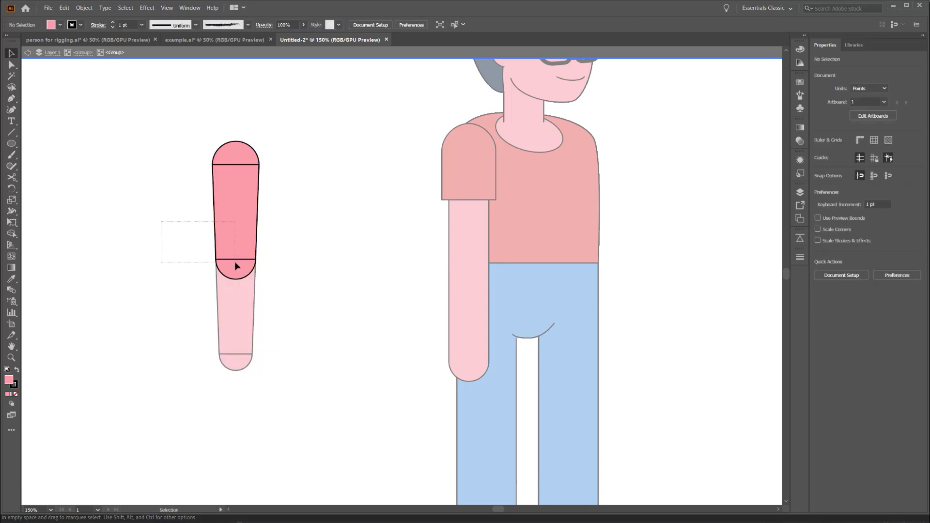
pyautogui.press('c')
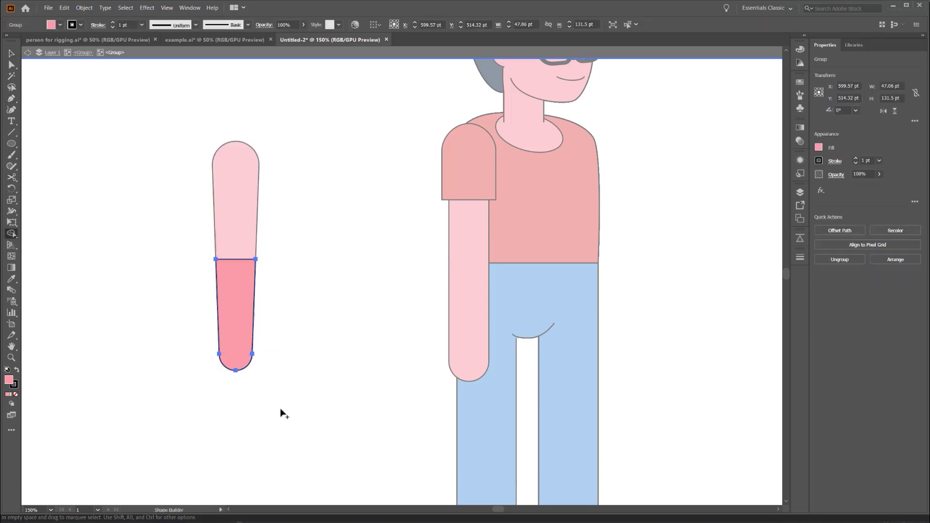
pyautogui.click(254, 262)
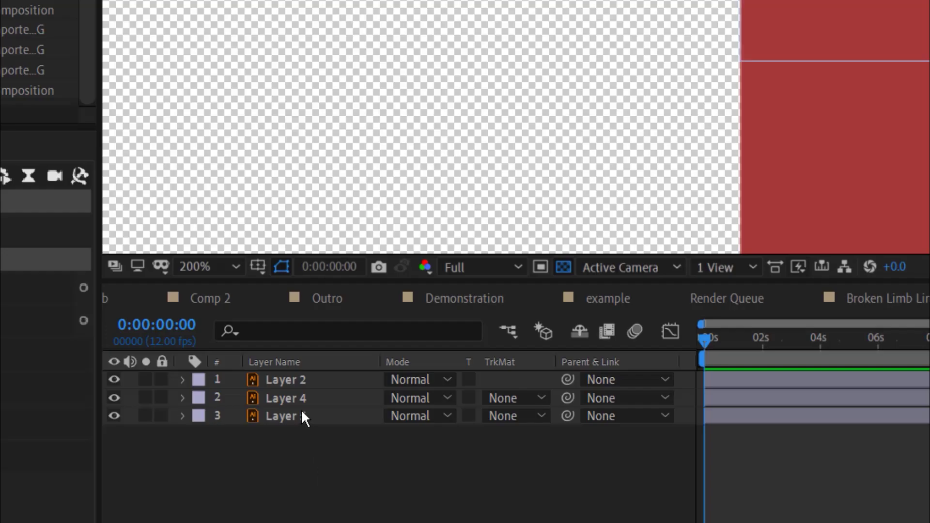
# Convert Layer 5 with Create Shapes from Vector Layer
pyautogui.rightClick(244, 408)
pyautogui.moveTo(410, 268)
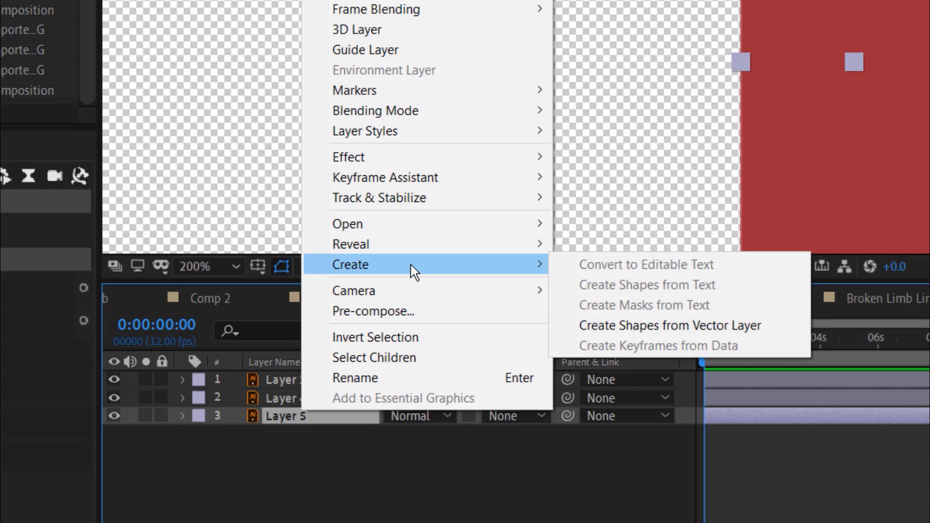
pyautogui.click(609, 330)
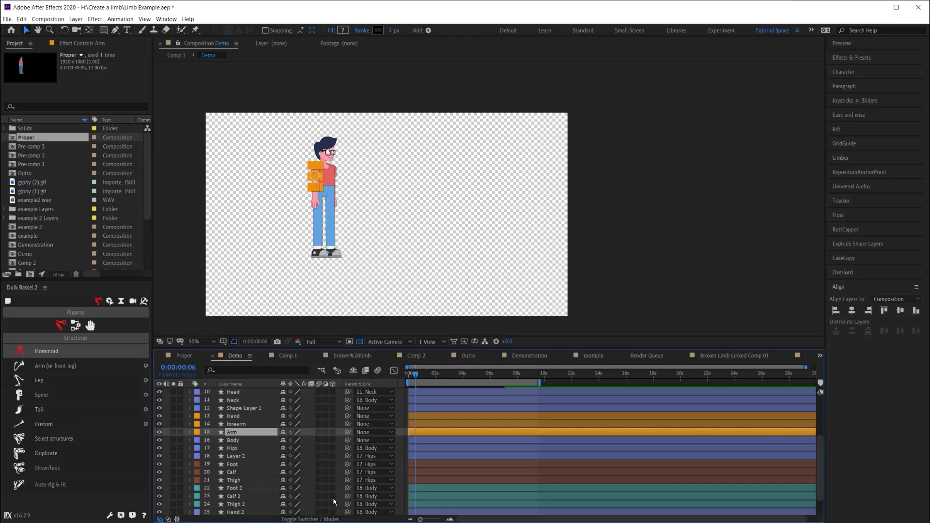
# Solo the Arm layer and add a Duik Bassel Arm structure
pyautogui.click(269, 462)
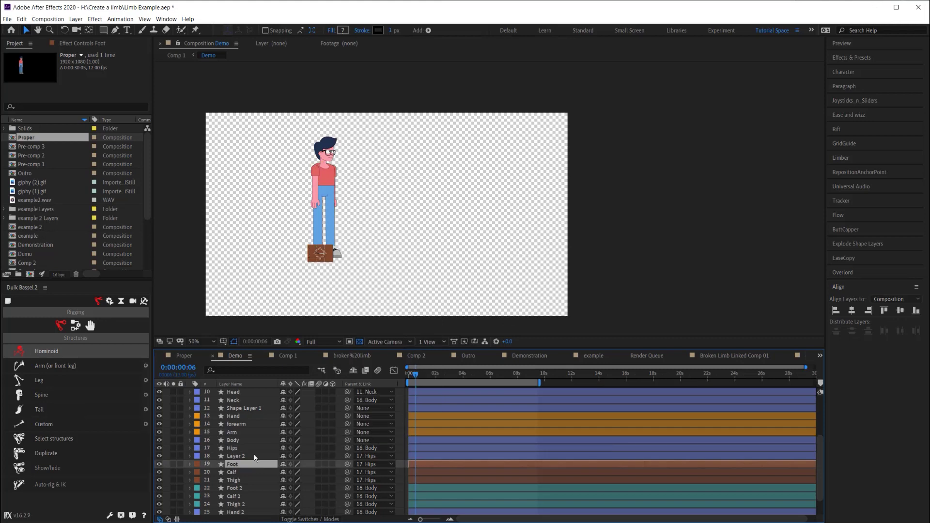
pyautogui.click(245, 432)
pyautogui.click(173, 432)
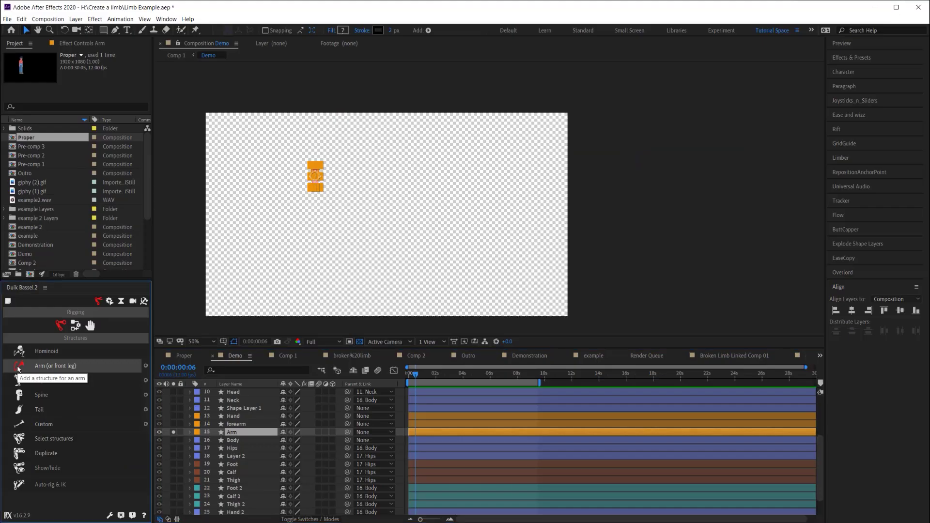
pyautogui.click(41, 191)
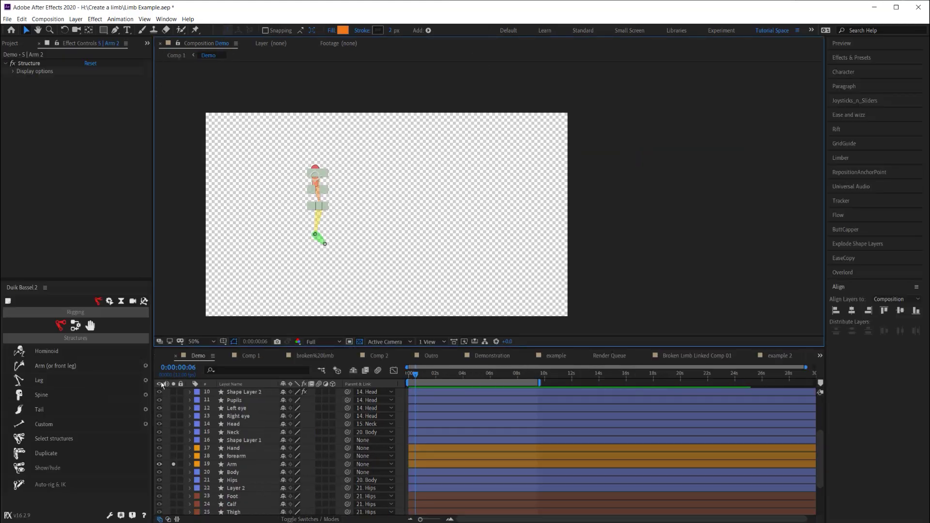
# Drag the arm structure's top controller up onto the upper arm
pyautogui.click(368, 220)
pyautogui.scroll(2, 320, 167)
pyautogui.scroll(2, 320, 167)
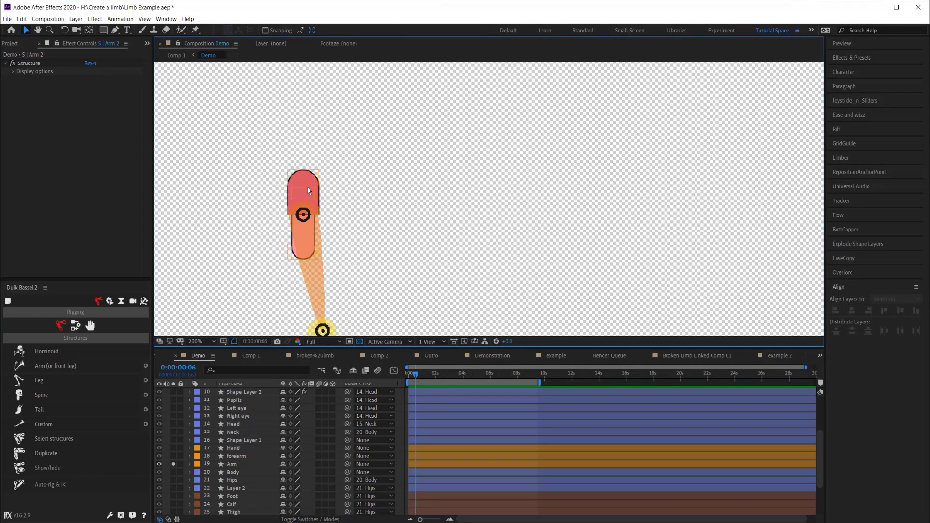
pyautogui.click(303, 214)
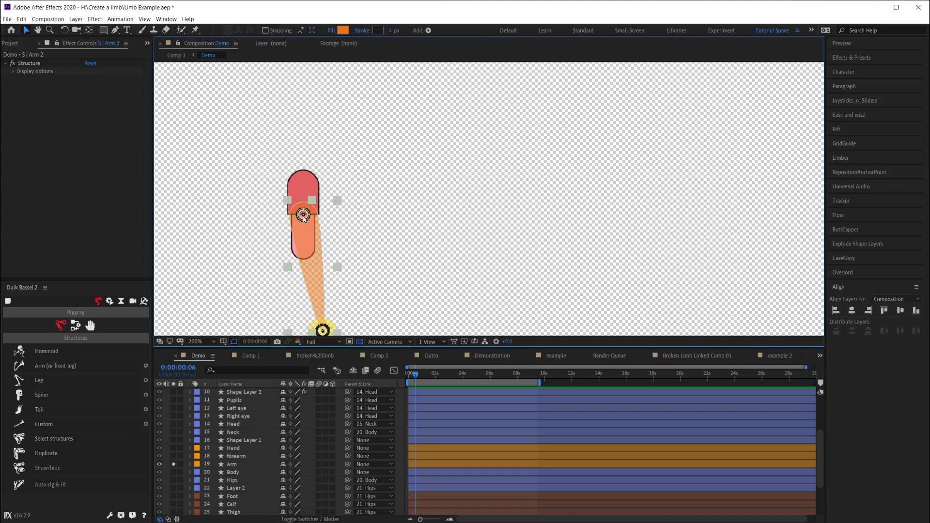
pyautogui.moveTo(303, 213); pyautogui.dragTo(303, 188)
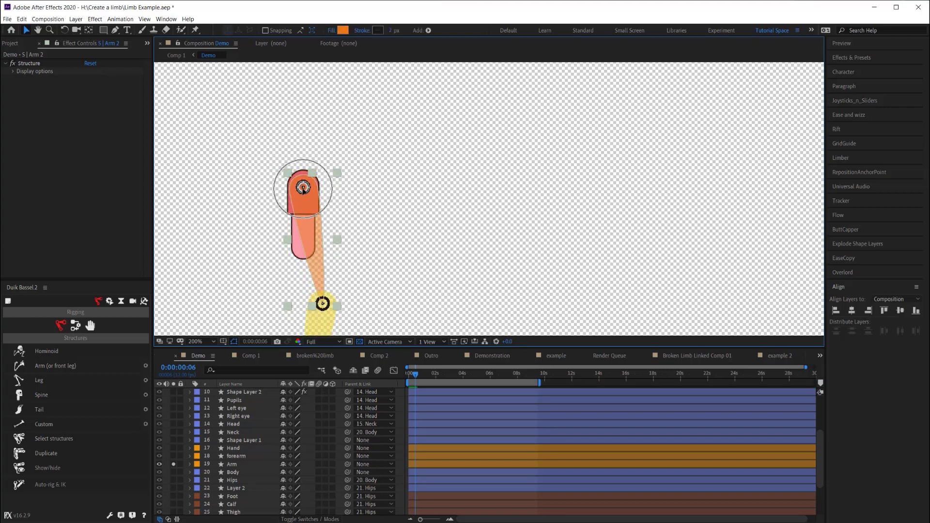
# Centre the shoulder bone in the upper arm's rounded top, then reframe the view on the whole arm
pyautogui.scroll(2, 303, 190)
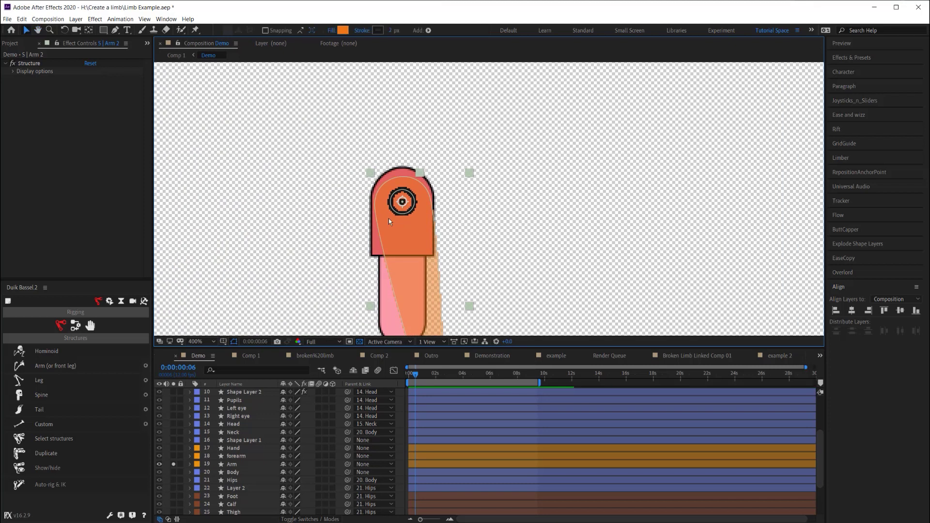
pyautogui.moveTo(402, 202); pyautogui.dragTo(402, 201)
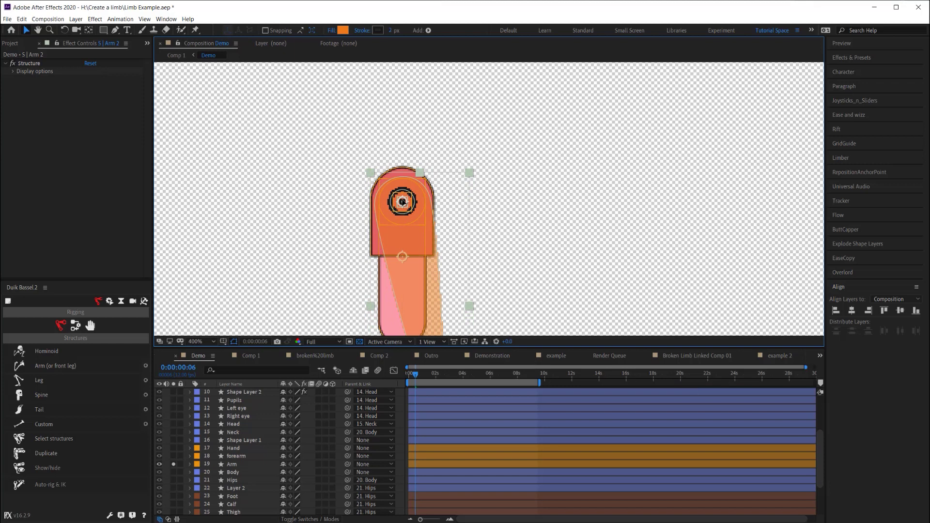
pyautogui.click(542, 219)
pyautogui.scroll(-2, 515, 301)
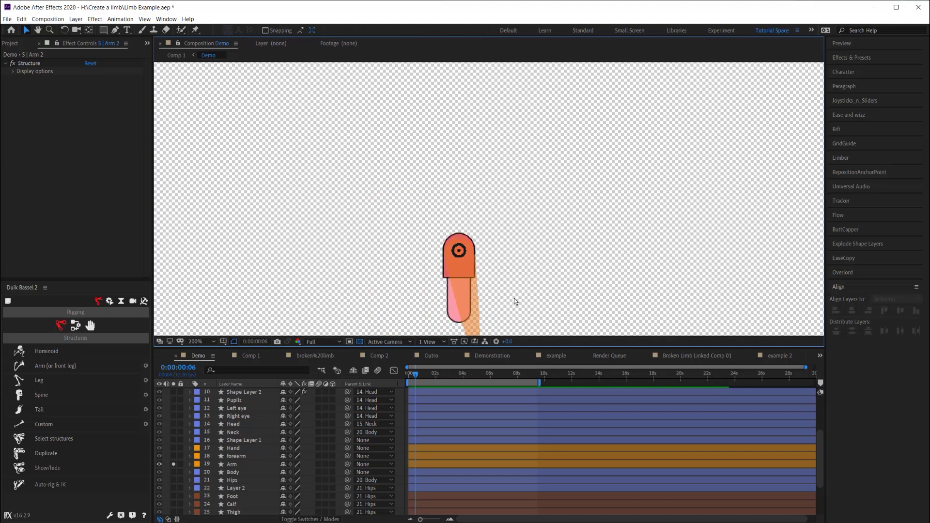
pyautogui.moveTo(515, 301); pyautogui.dragTo(454, 151)
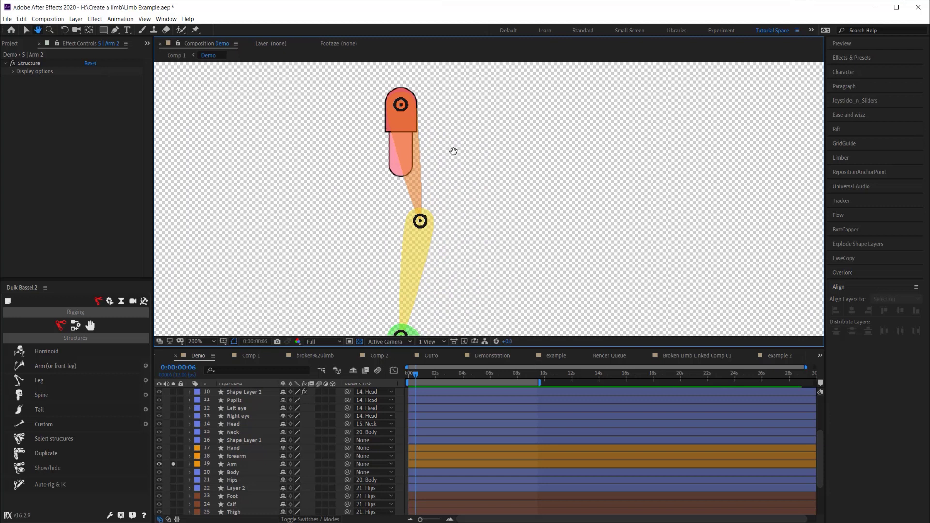
pyautogui.moveTo(453, 151); pyautogui.dragTo(445, 166)
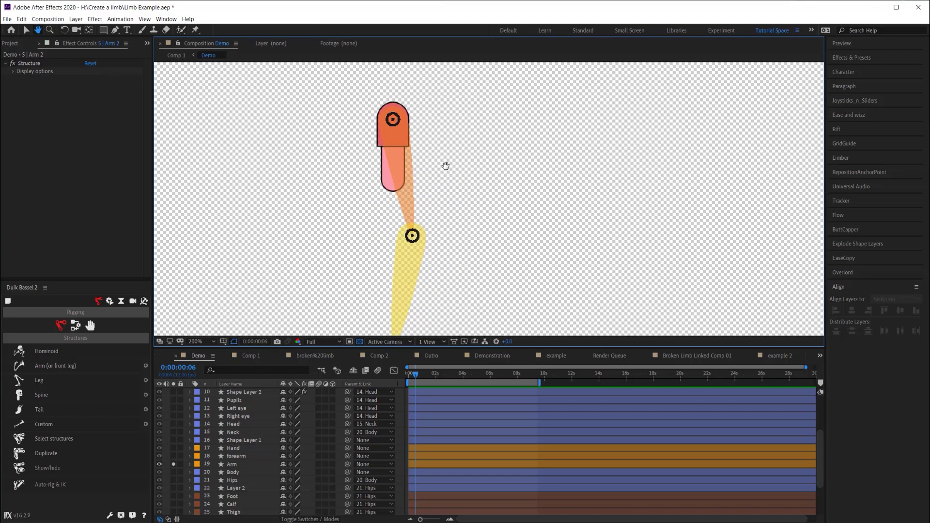
# Solo the forearm layer instead of the Arm layer and move it up under the upper arm
pyautogui.click(173, 465)
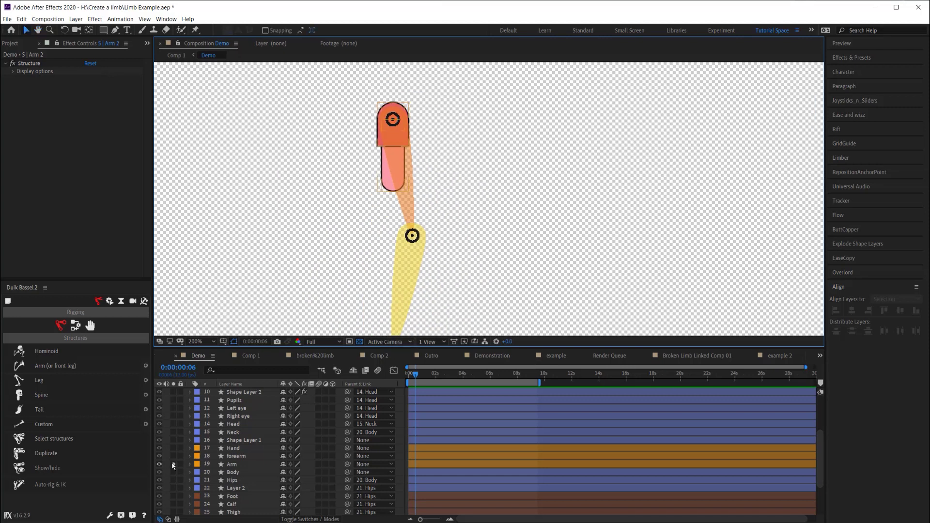
pyautogui.click(174, 456)
pyautogui.click(174, 464)
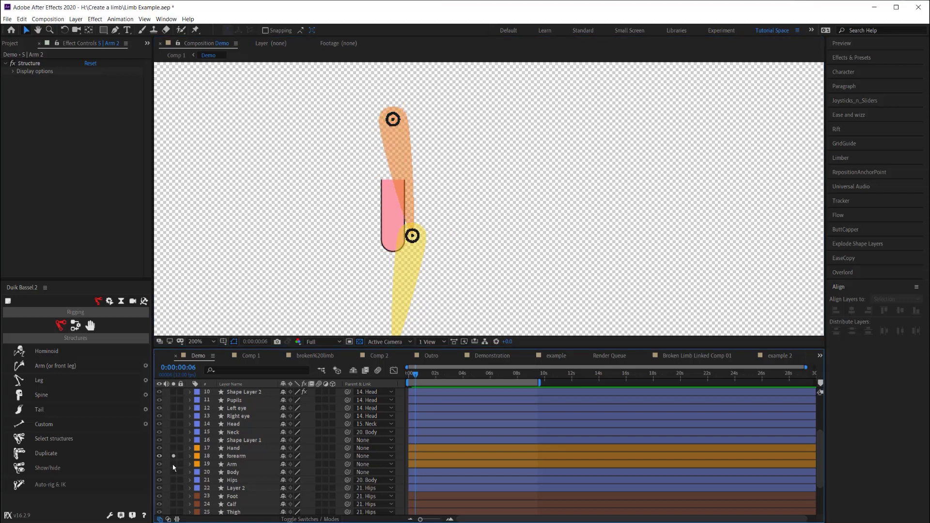
pyautogui.click(412, 237)
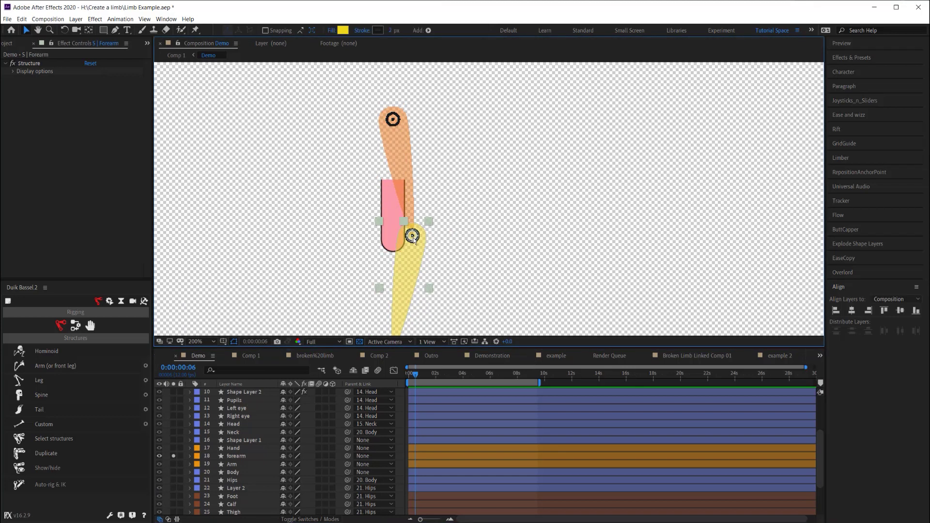
pyautogui.moveTo(412, 237); pyautogui.dragTo(393, 180)
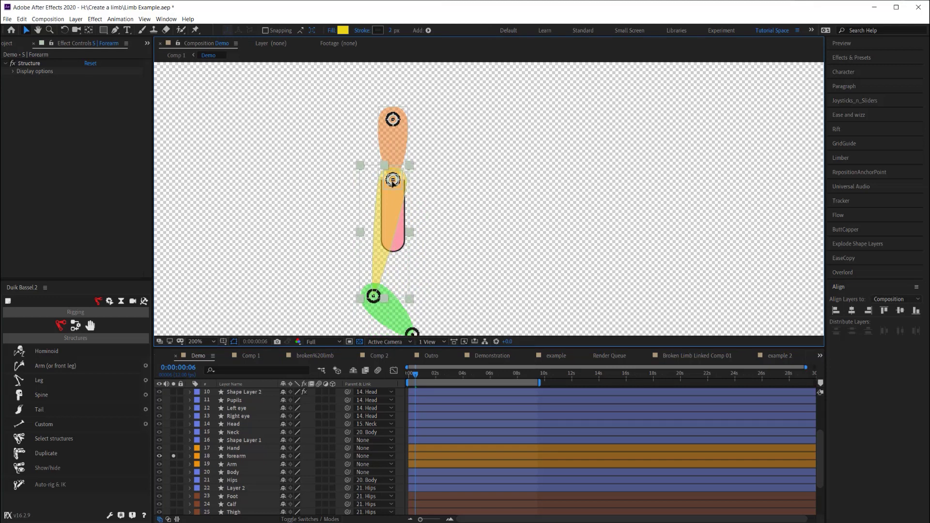
# Centre the elbow joint in the forearm's rounded top and solo the Hand layer too
pyautogui.scroll(3, 393, 180)
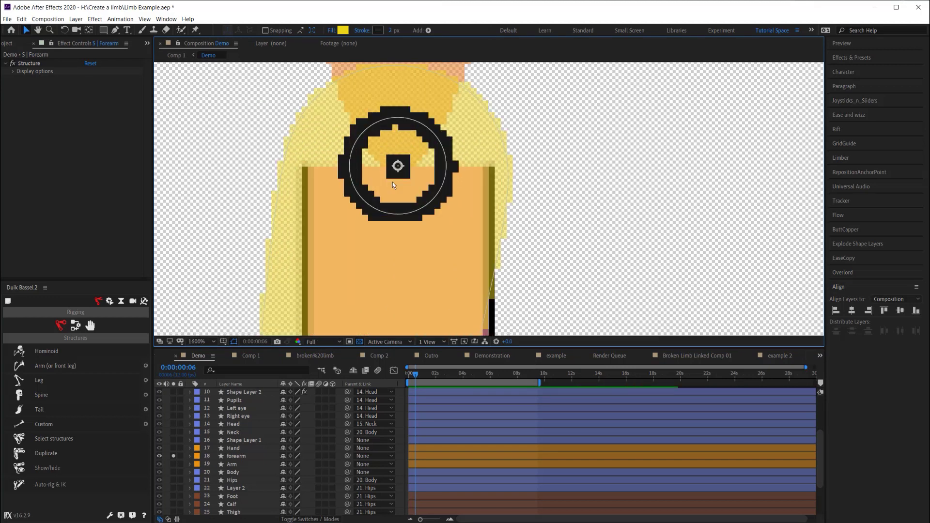
pyautogui.moveTo(398, 167); pyautogui.dragTo(398, 166)
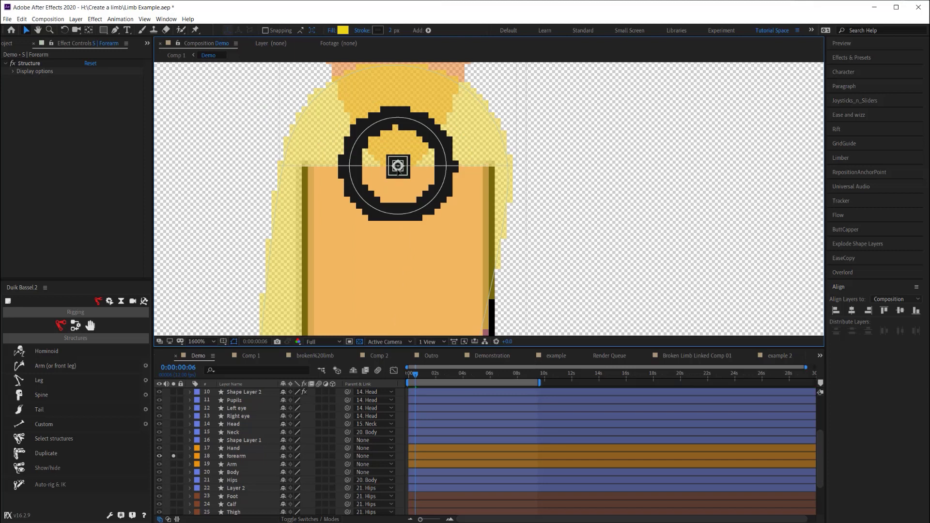
pyautogui.scroll(-6, 414, 237)
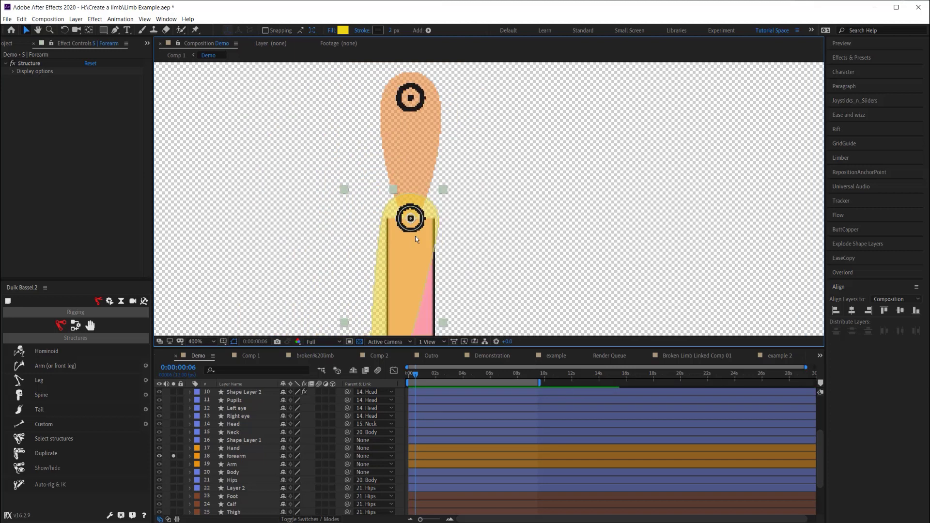
pyautogui.moveTo(404, 294); pyautogui.dragTo(384, 228)
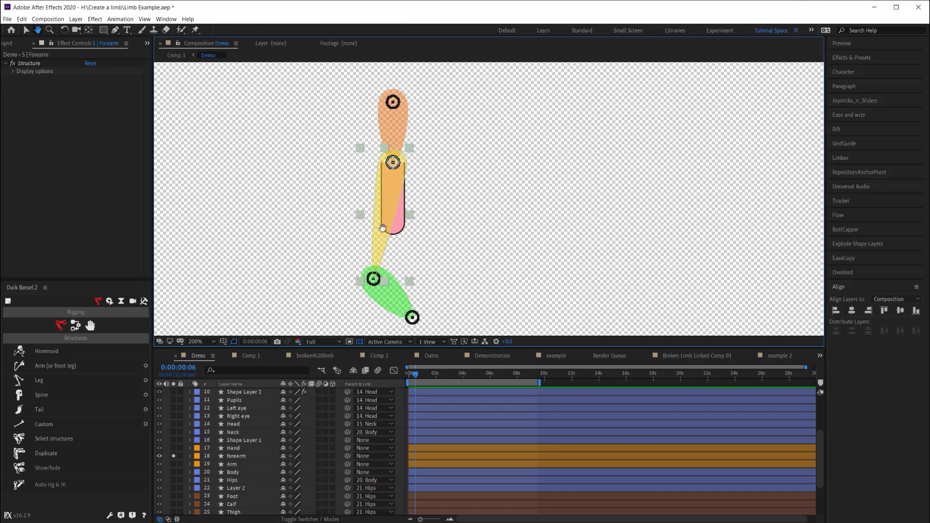
pyautogui.click(173, 449)
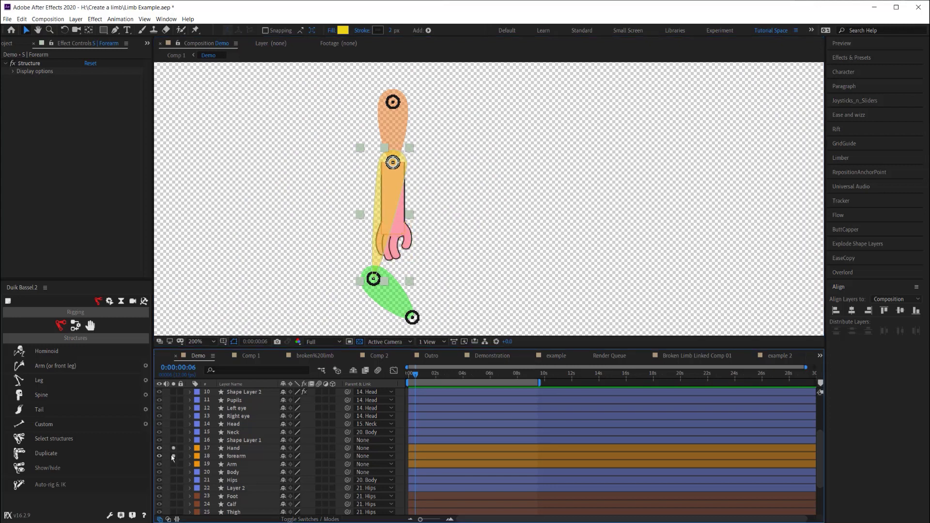
# Unsolo the forearm and preview the arm animation
pyautogui.click(174, 456)
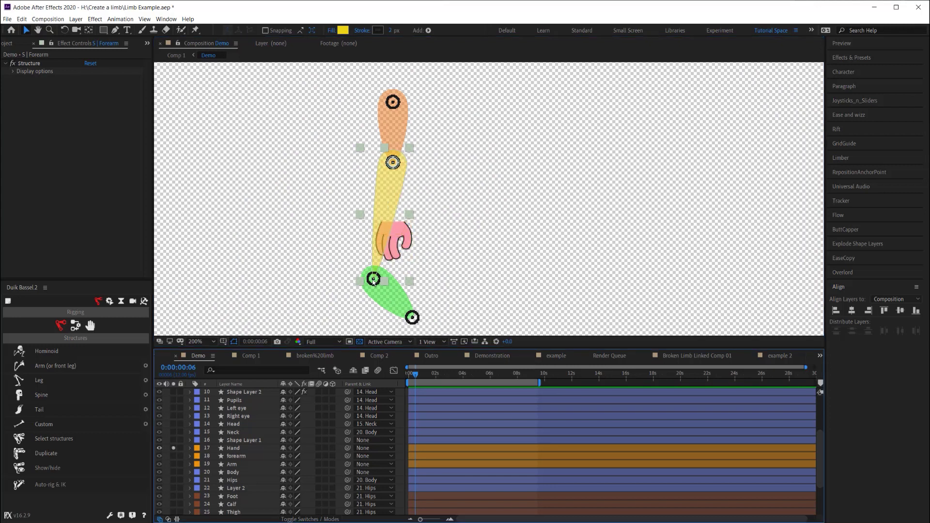
pyautogui.press('space')
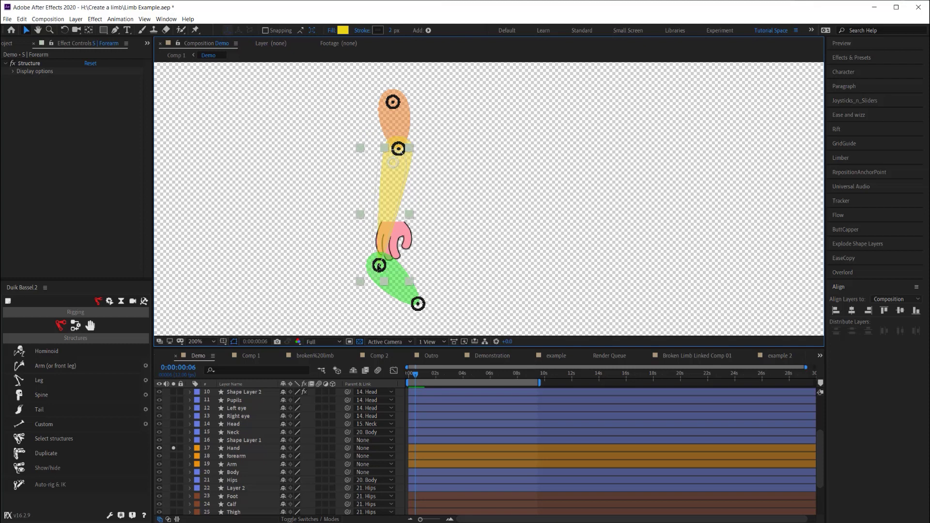
pyautogui.press('space')
# Move the green S | Hand structure up so its base sits on the wrist
pyautogui.click(377, 280)
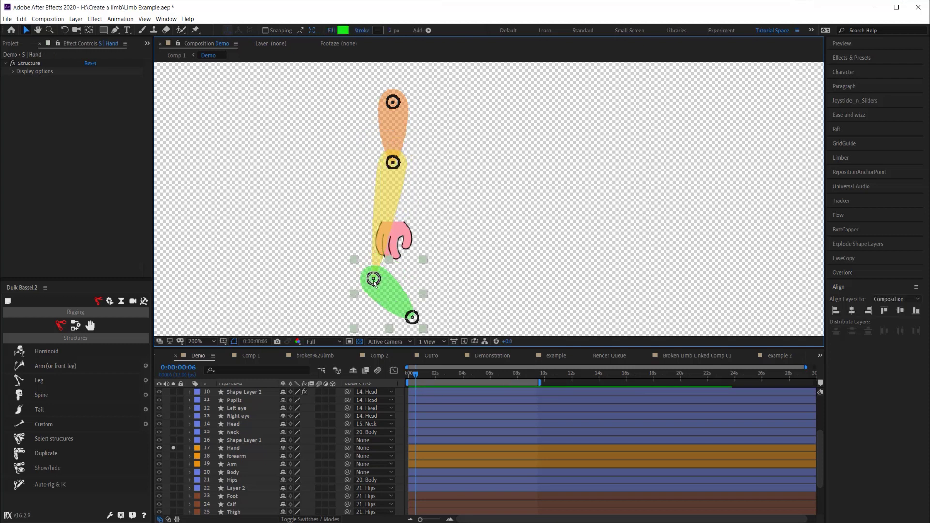
pyautogui.moveTo(376, 282); pyautogui.dragTo(396, 225)
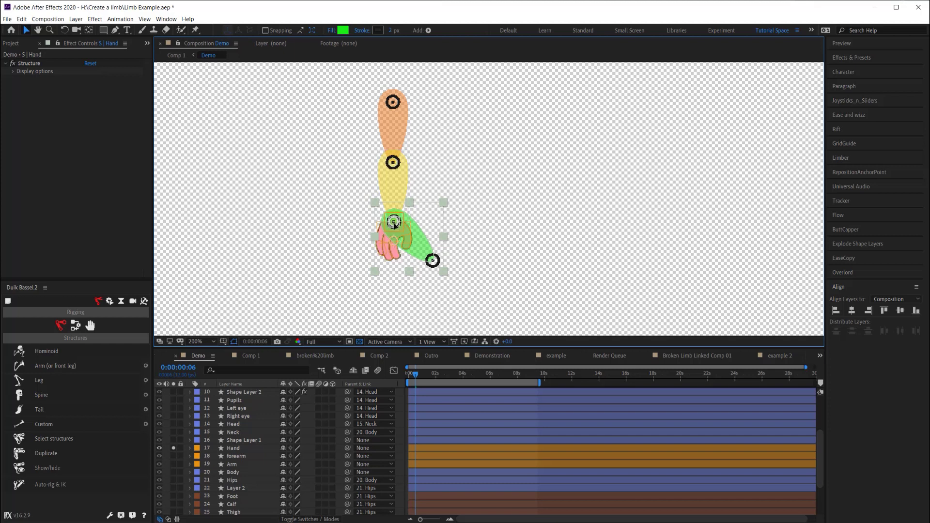
pyautogui.scroll(3, 395, 224)
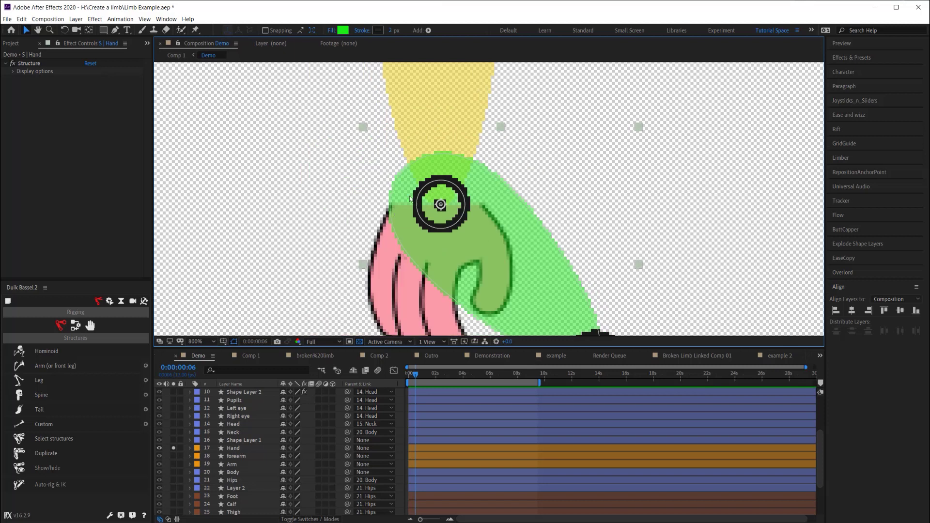
pyautogui.moveTo(410, 198); pyautogui.dragTo(364, 281)
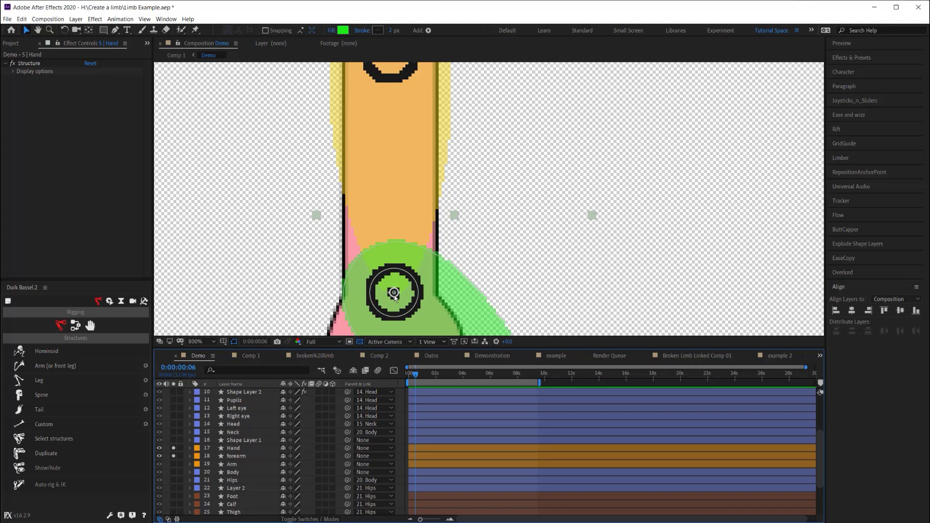
pyautogui.moveTo(395, 297); pyautogui.dragTo(394, 294)
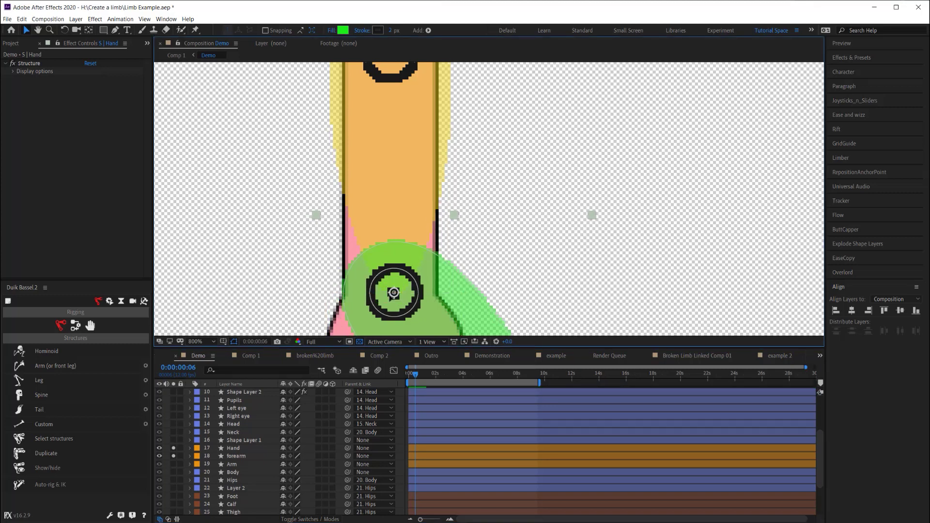
pyautogui.press(',')
# Place the S | Arm tip structure just below the hand's fingers, then reframe the whole arm
pyautogui.click(526, 324)
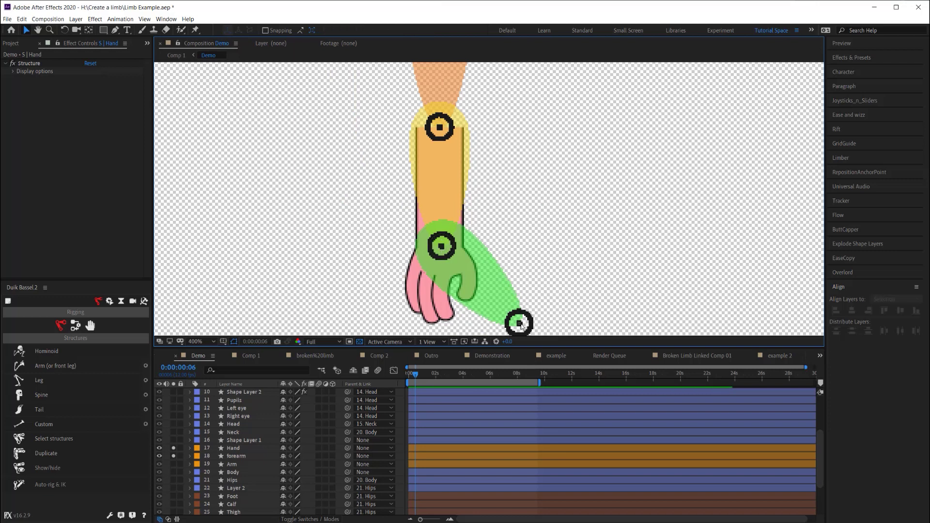
pyautogui.moveTo(519, 324); pyautogui.dragTo(441, 324)
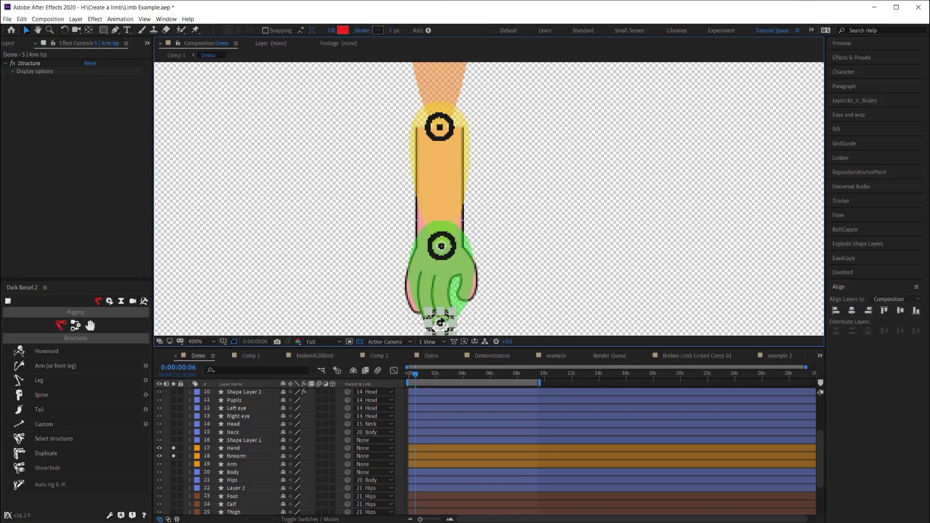
pyautogui.moveTo(440, 324); pyautogui.dragTo(439, 290)
pyautogui.click(573, 254)
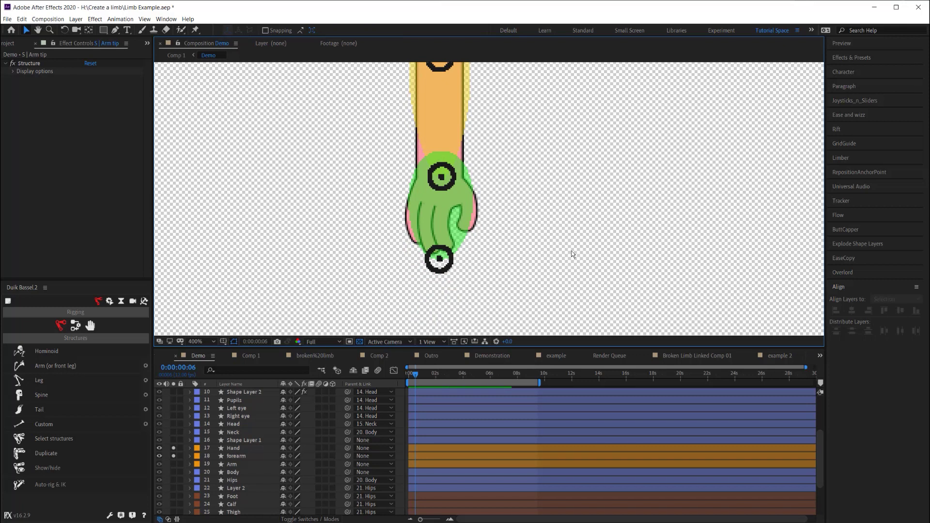
pyautogui.press(',')
pyautogui.moveTo(528, 192); pyautogui.dragTo(417, 263)
pyautogui.click(367, 294)
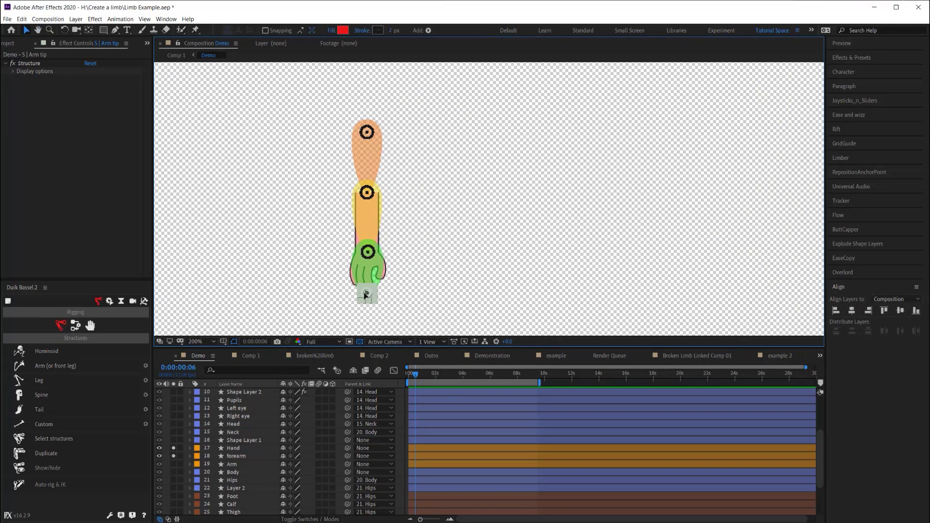
pyautogui.click(237, 450)
# Parent Arm to 4. S | Arm 2, forearm to 3. S | Forearm, and Hand to 2. S | Hand
pyautogui.click(174, 464)
pyautogui.click(230, 465)
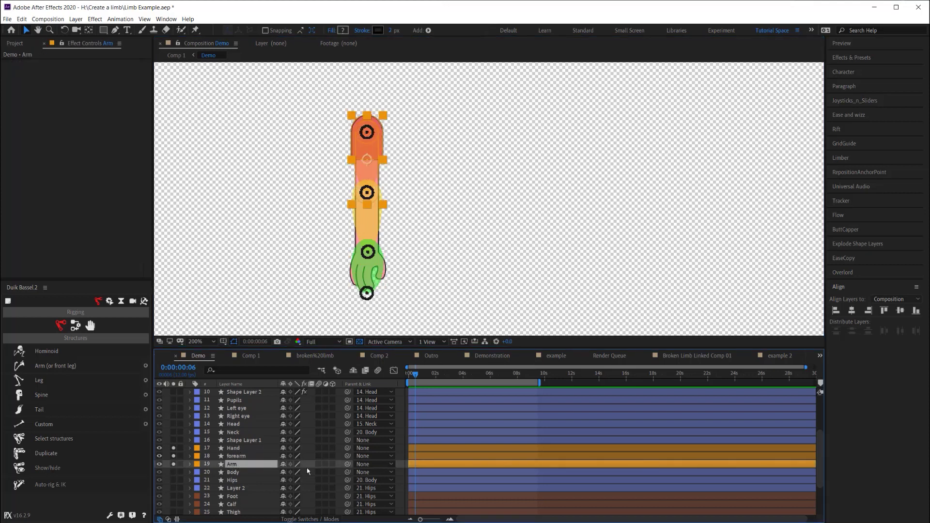
pyautogui.click(373, 464)
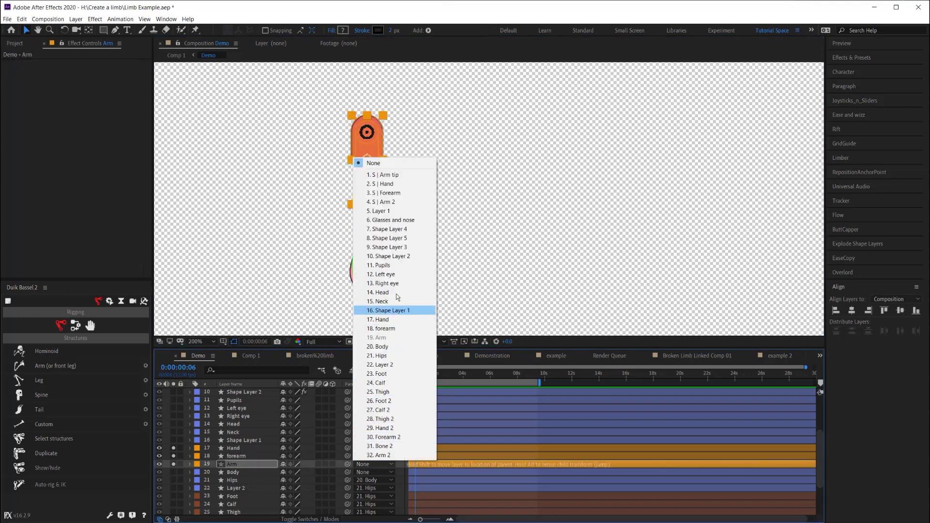
pyautogui.click(398, 203)
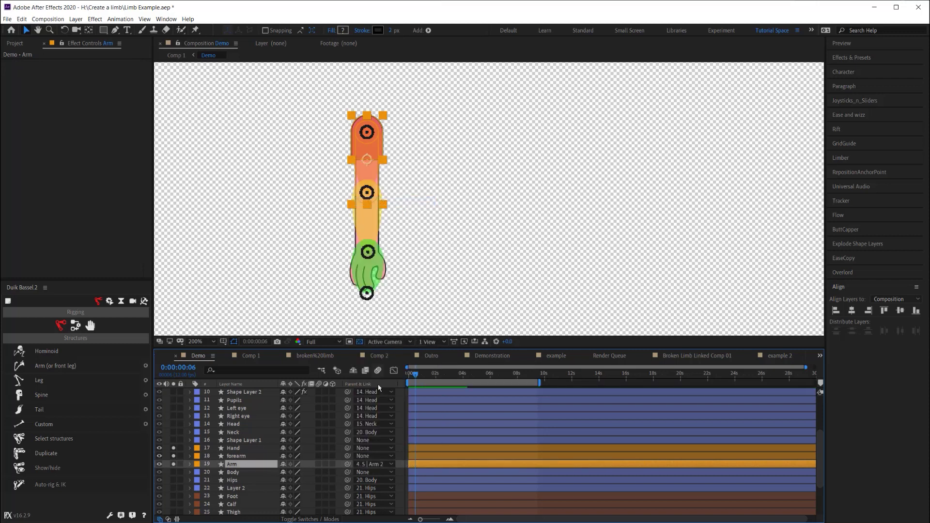
pyautogui.click(372, 456)
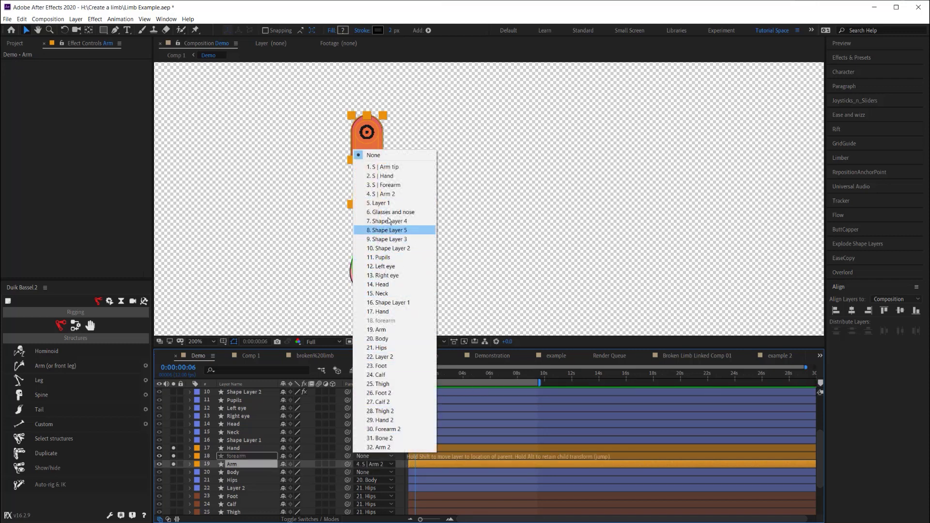
pyautogui.click(388, 185)
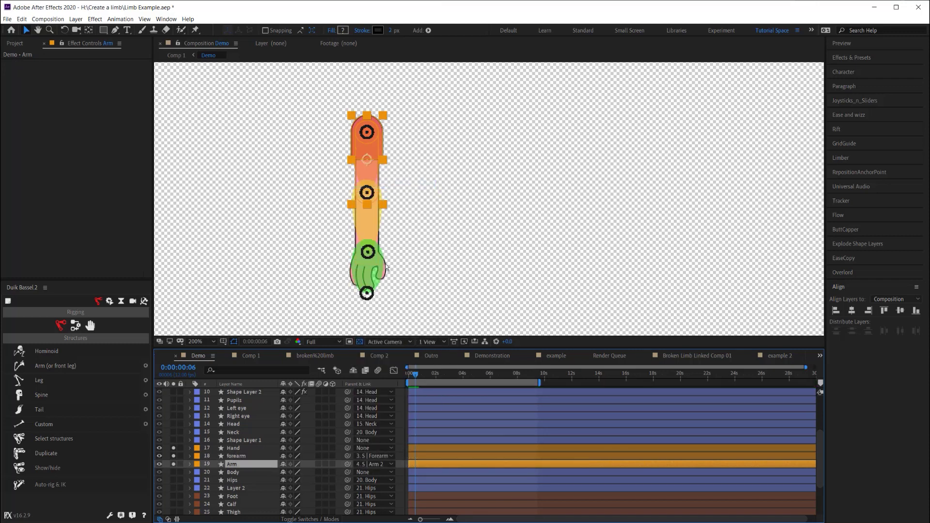
pyautogui.click(371, 448)
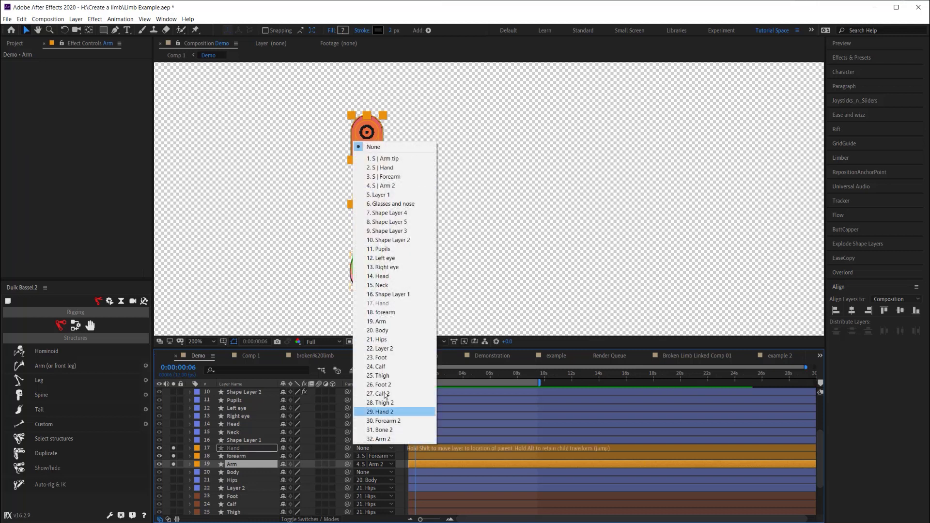
pyautogui.click(391, 168)
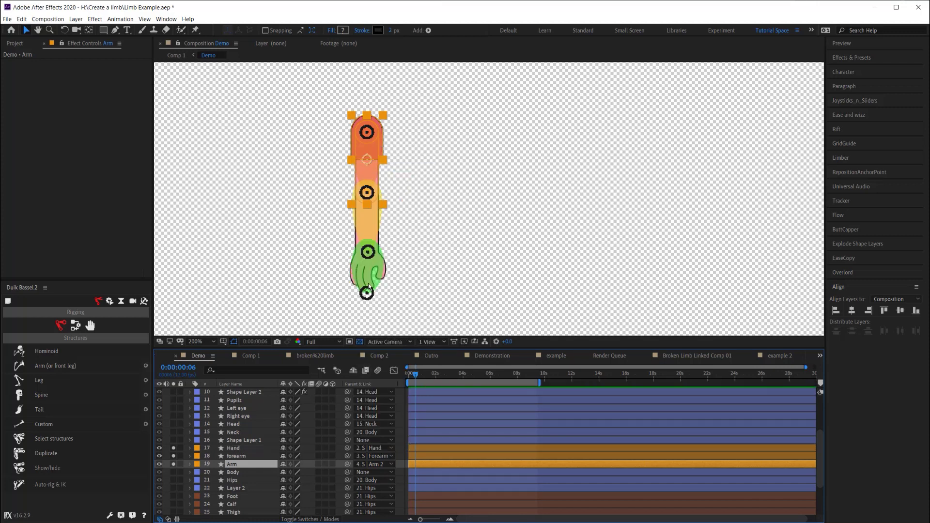
pyautogui.click(423, 223)
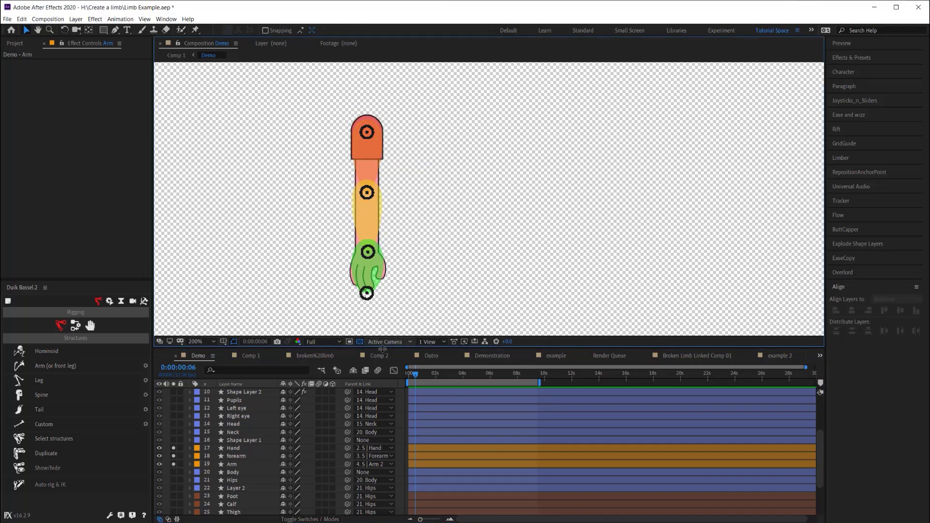
# Apply Duik's Auto-rig & IK to the four S | structure layers and collapse the new C | Hand controller
pyautogui.scroll(3, 249, 448)
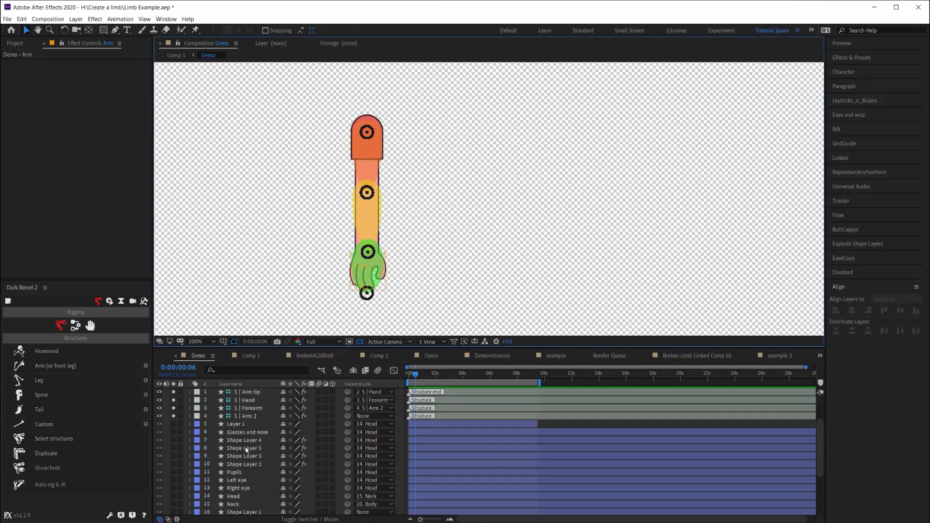
pyautogui.click(247, 416)
pyautogui.keyDown('shift'); pyautogui.click(250, 393); pyautogui.keyUp('shift')
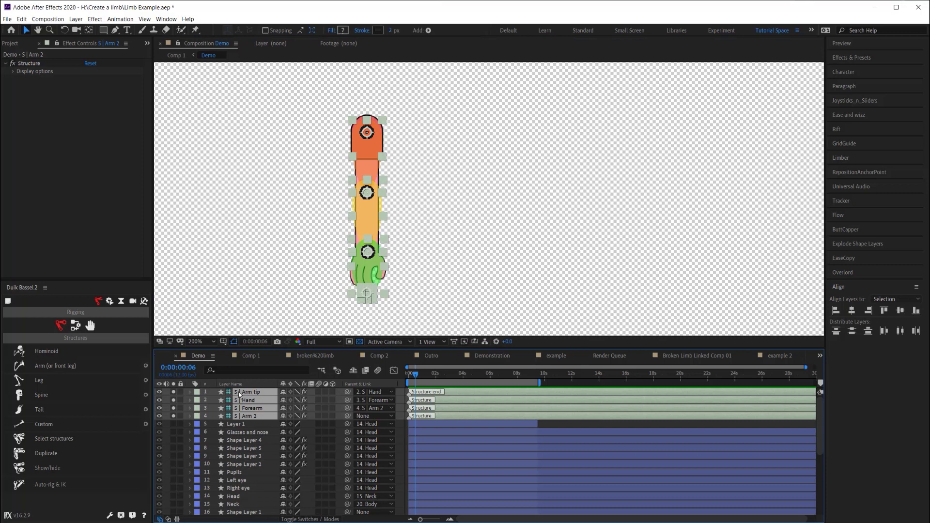
pyautogui.click(73, 328)
pyautogui.click(53, 351)
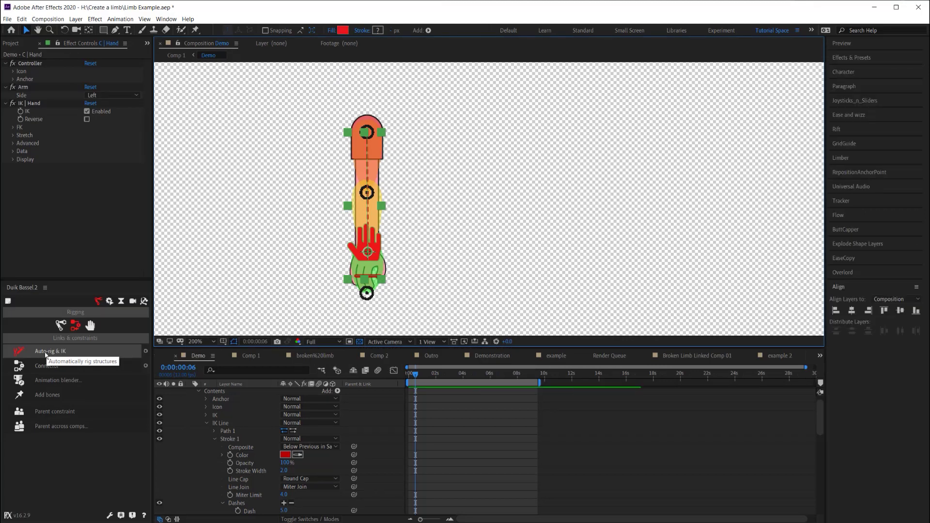
pyautogui.scroll(1, 203, 398)
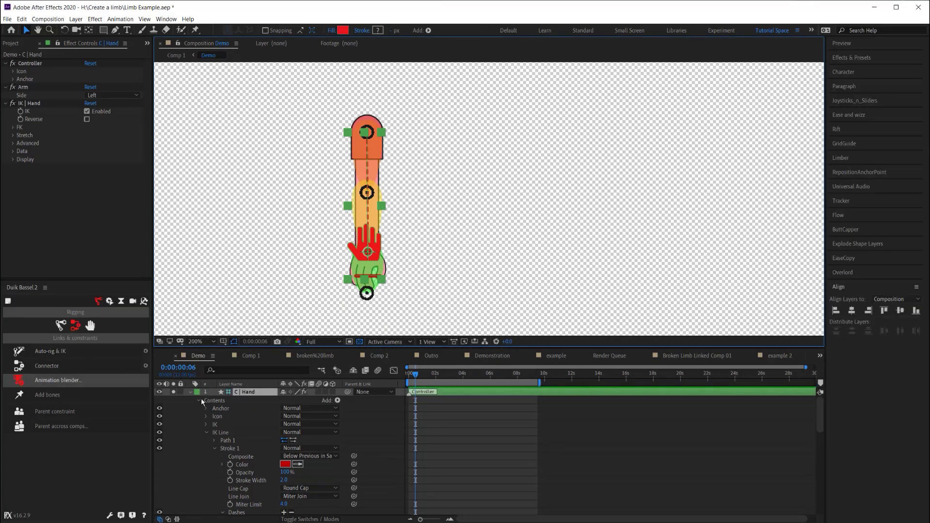
pyautogui.click(190, 394)
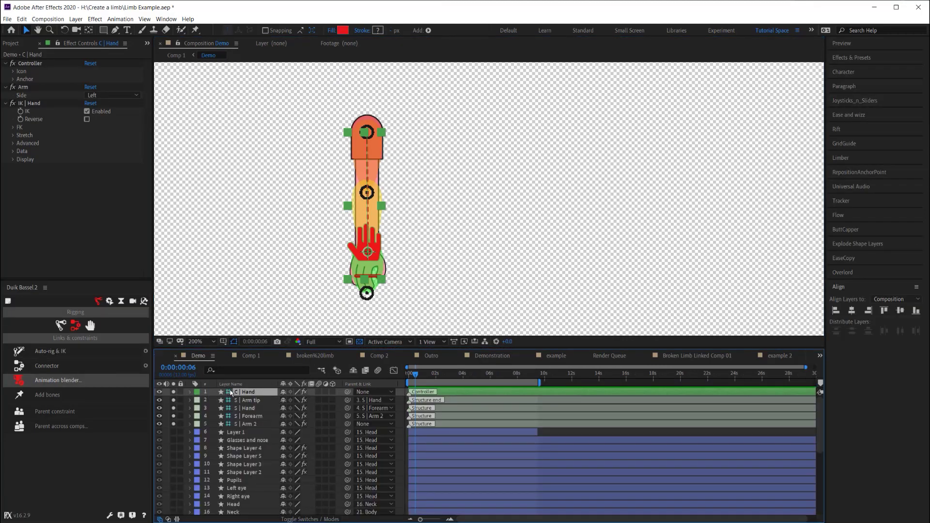
pyautogui.click(256, 402)
pyautogui.keyDown('shift'); pyautogui.click(254, 426); pyautogui.keyUp('shift')
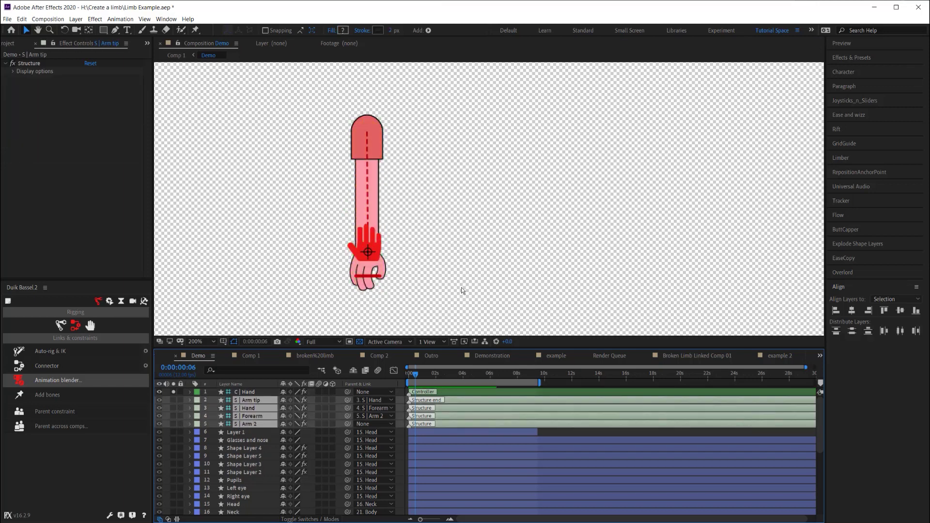
pyautogui.click(396, 257)
# Select the red C | Hand IK controller in the Composition panel
pyautogui.click(367, 253)
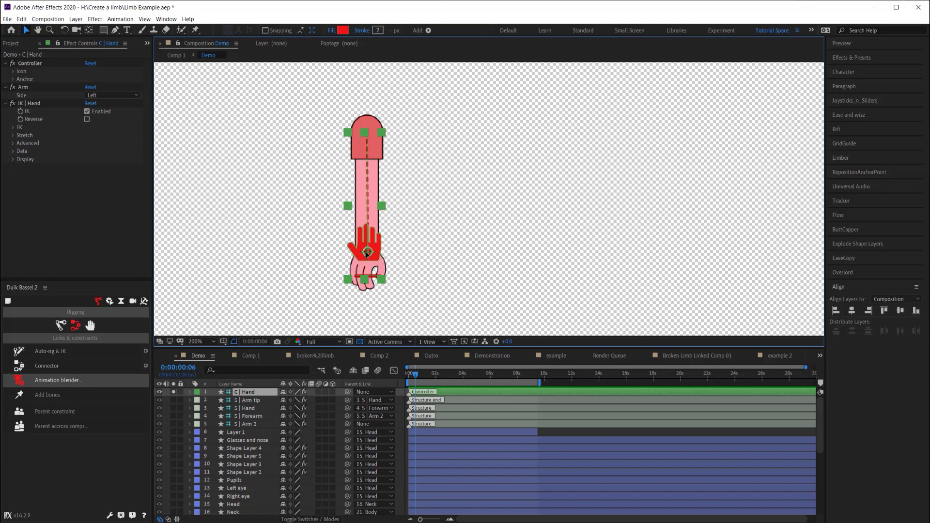